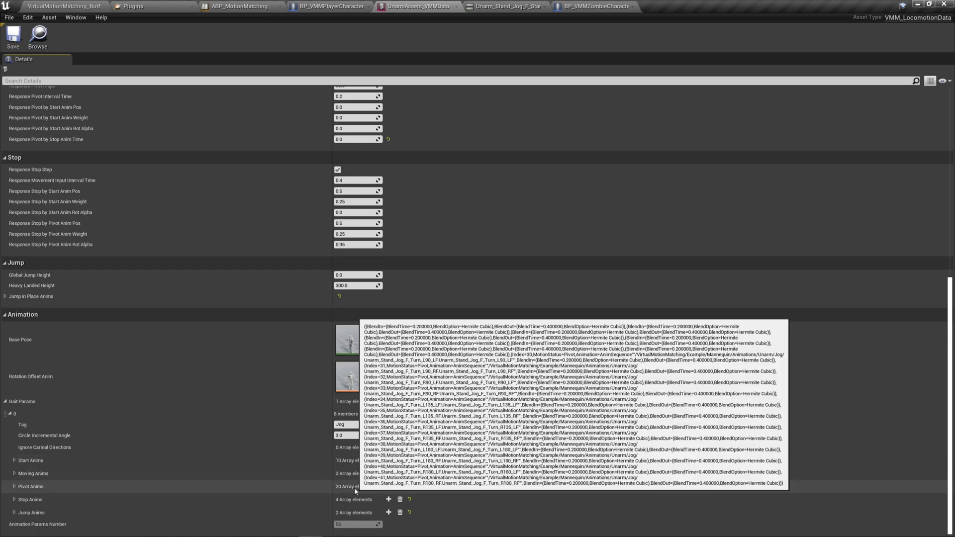
Step: Scroll the Details panel down to the Animation section to show the 20-element Pivot Anims list
{"action": "scroll", "coordinate": [304, 489], "scroll_direction": "down", "scroll_amount": 5}
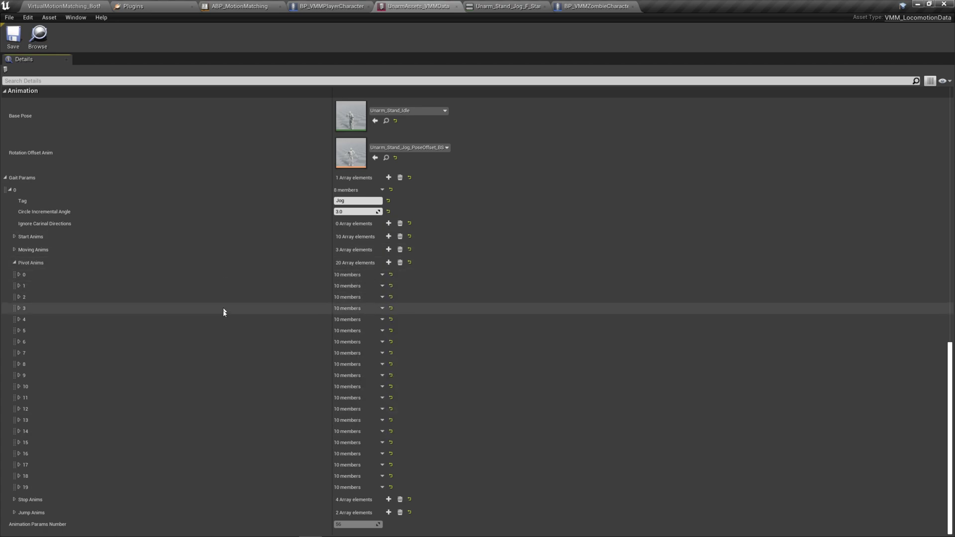
Step: Expand Pivot Anims elements 0 through 5 in turn and confirm each is empty
{"action": "left_click", "coordinate": [202, 274]}
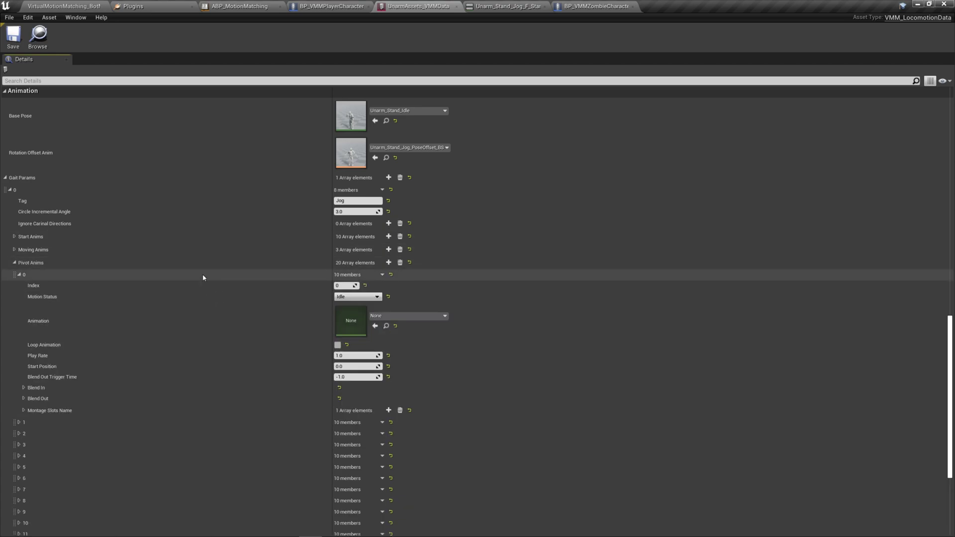
{"action": "left_click", "coordinate": [202, 273]}
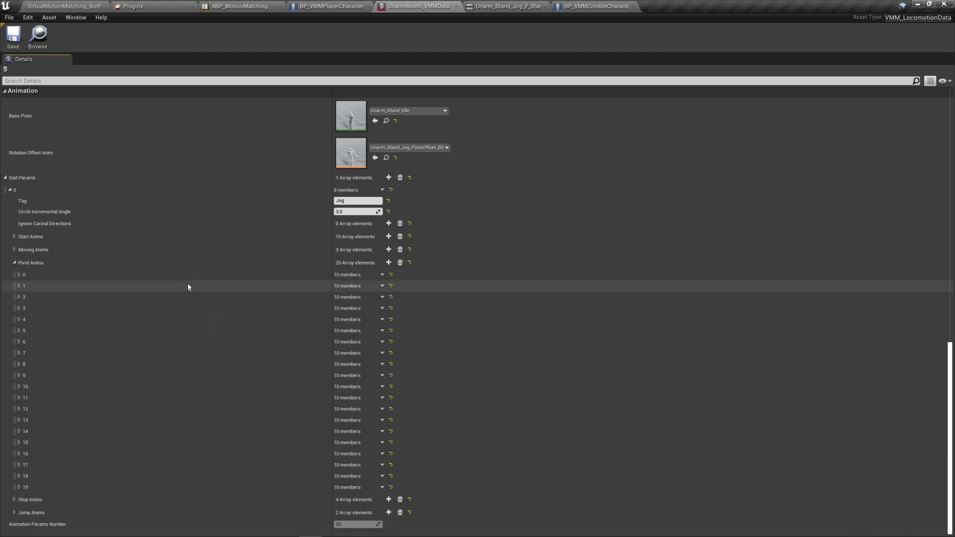
{"action": "left_click", "coordinate": [188, 277]}
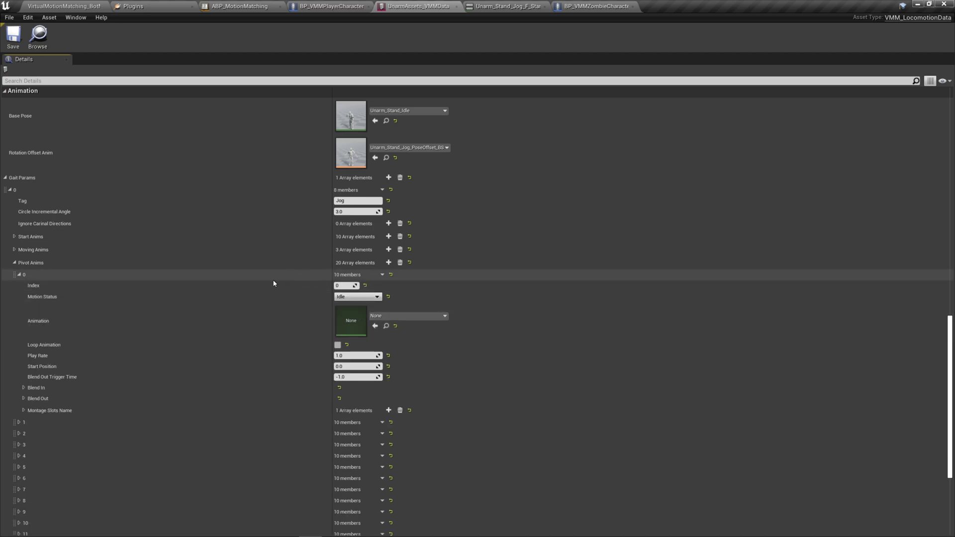
{"action": "left_click", "coordinate": [233, 277]}
{"action": "left_click", "coordinate": [229, 290]}
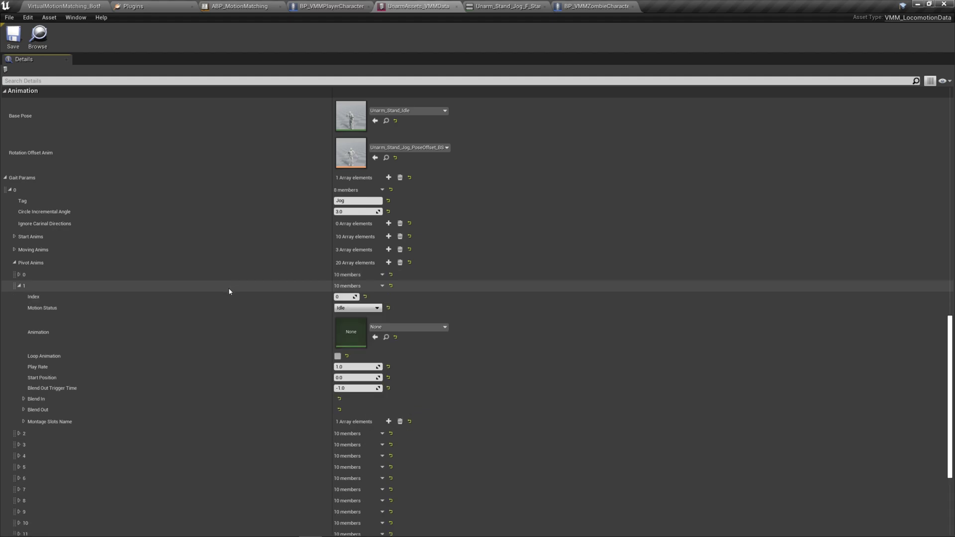
{"action": "left_click", "coordinate": [261, 286]}
{"action": "left_click", "coordinate": [257, 299]}
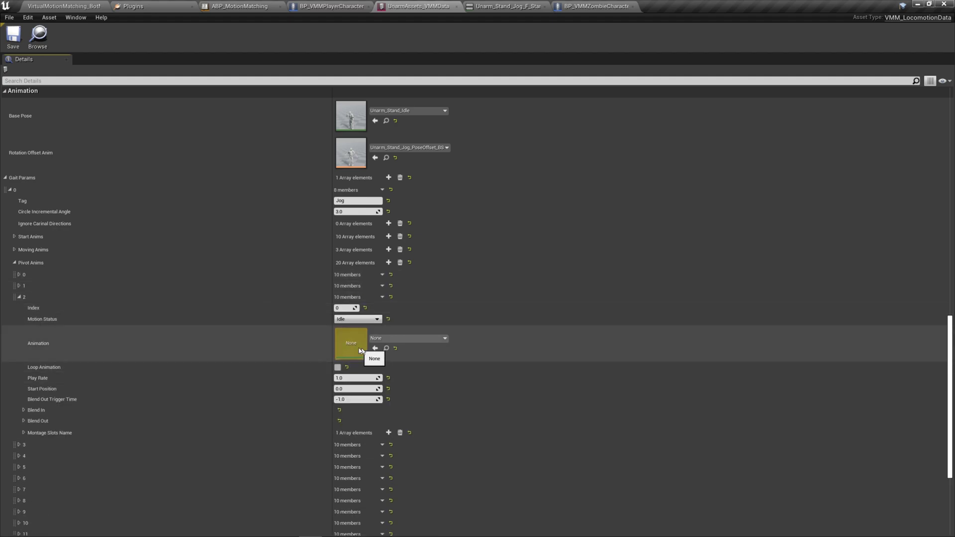
{"action": "left_click", "coordinate": [205, 297]}
{"action": "left_click", "coordinate": [204, 308]}
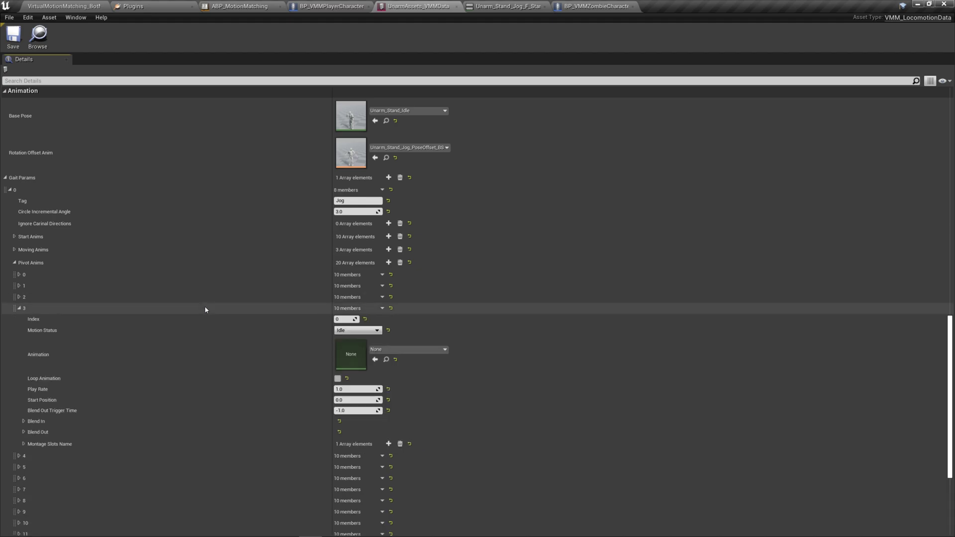
{"action": "left_click", "coordinate": [206, 308]}
{"action": "left_click", "coordinate": [205, 320]}
{"action": "left_click", "coordinate": [205, 319]}
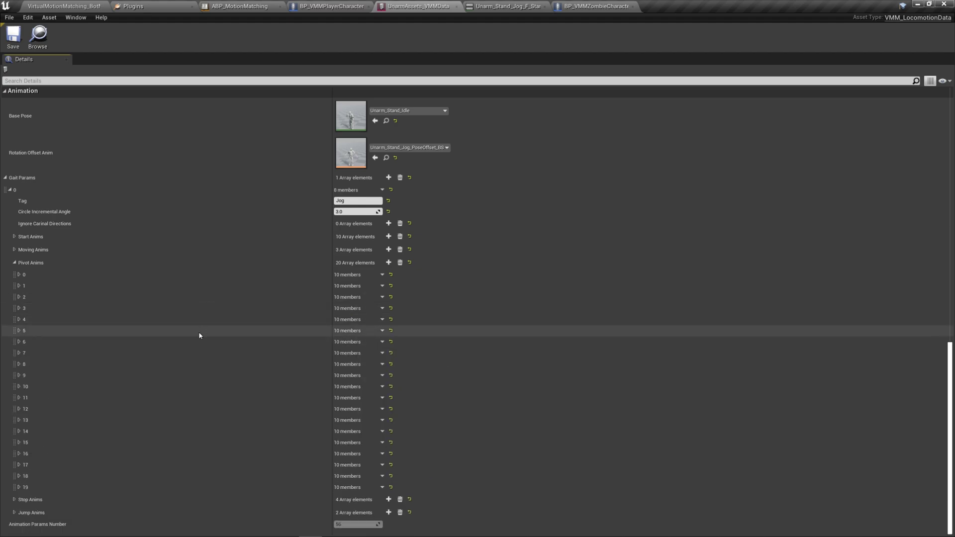
{"action": "left_click", "coordinate": [200, 333]}
Step: Check elements 6 and 7, then open element 8: Index 30, Pivot, Unarm_Stand_Jog_F_Turn_L90
{"action": "left_click", "coordinate": [193, 335]}
{"action": "left_click", "coordinate": [189, 342]}
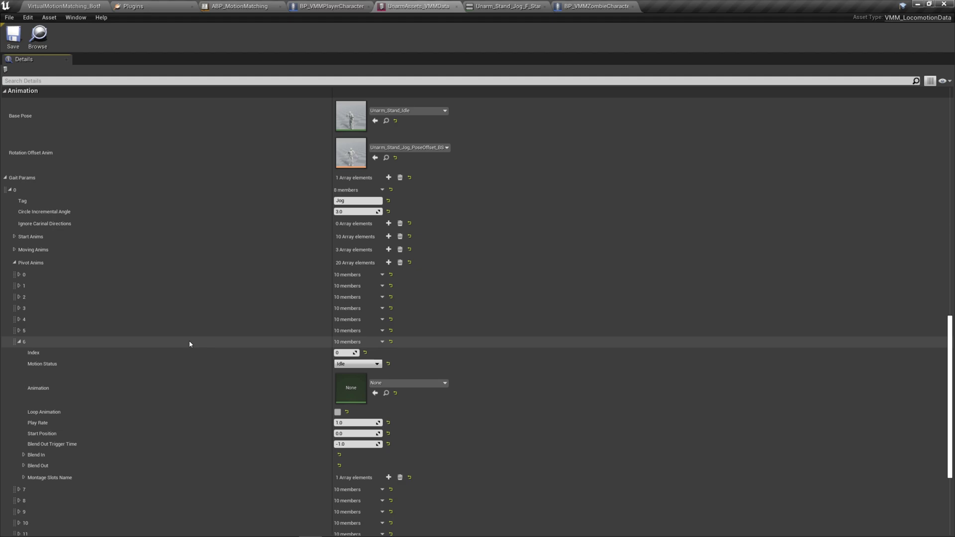
{"action": "left_click", "coordinate": [189, 342]}
{"action": "left_click", "coordinate": [185, 353]}
{"action": "left_click", "coordinate": [185, 353]}
{"action": "left_click", "coordinate": [174, 366]}
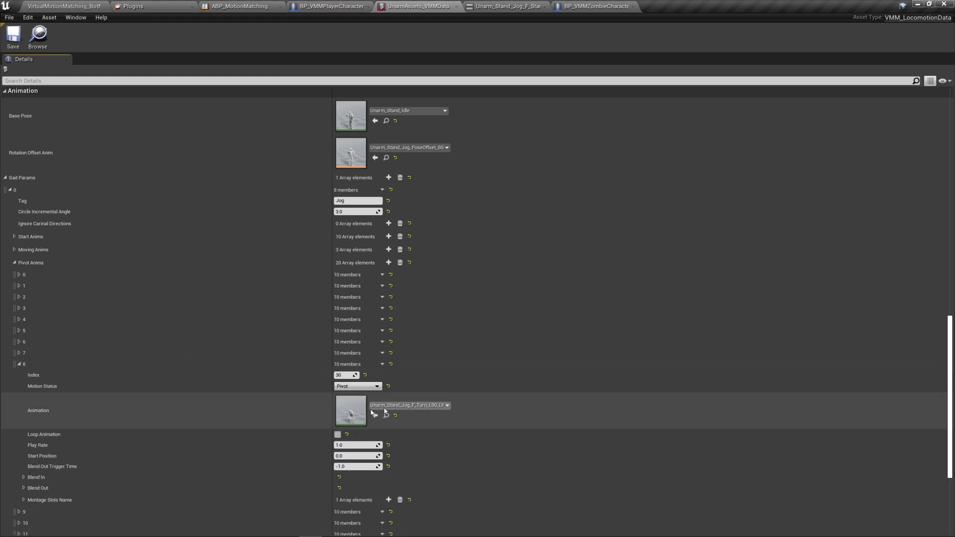
Step: Expand Pivot Anims elements 9 through 13 to review their jog turn animations
{"action": "scroll", "coordinate": [433, 398], "scroll_direction": "down", "scroll_amount": 5}
{"action": "left_click", "coordinate": [431, 356]}
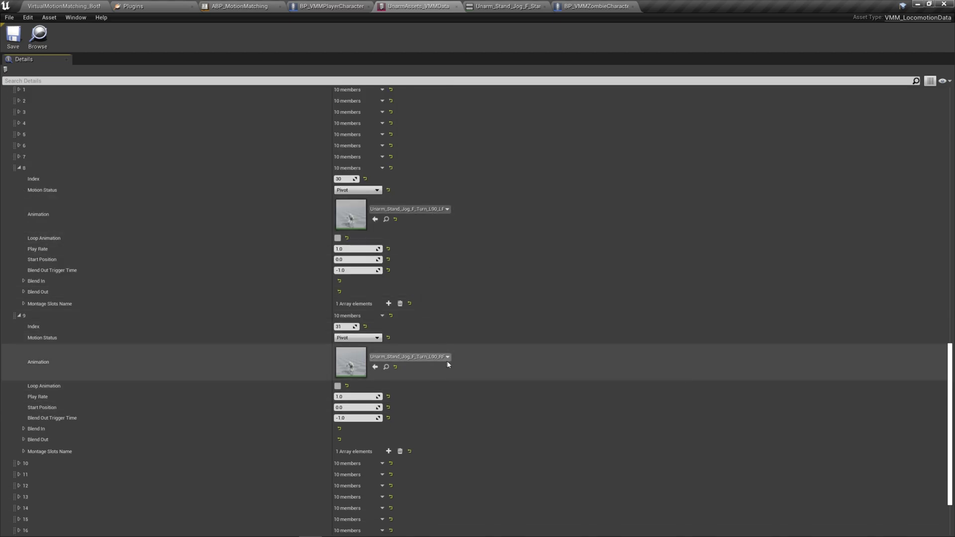
{"action": "scroll", "coordinate": [195, 402], "scroll_direction": "down", "scroll_amount": 2}
{"action": "left_click", "coordinate": [205, 390]}
{"action": "scroll", "coordinate": [449, 419], "scroll_direction": "down", "scroll_amount": 1}
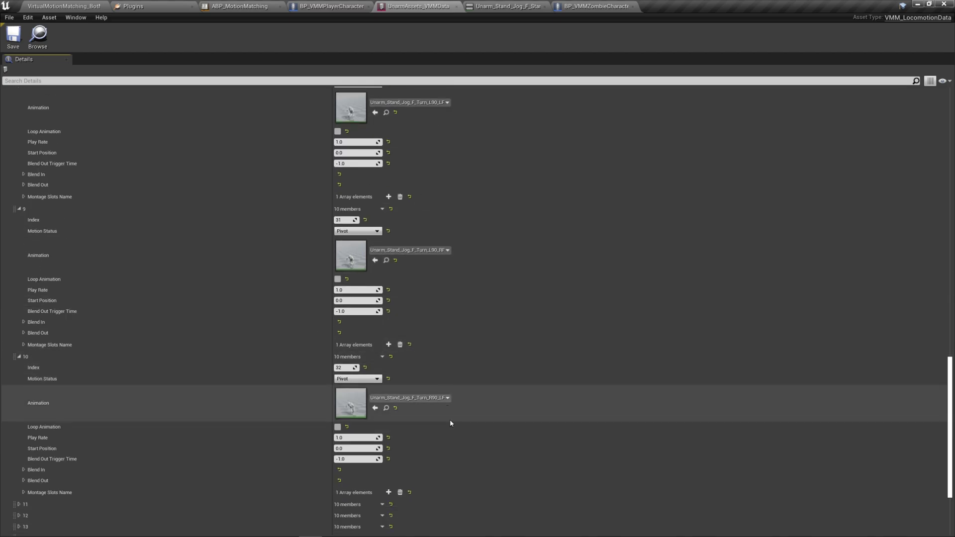
{"action": "scroll", "coordinate": [449, 419], "scroll_direction": "down", "scroll_amount": 2}
{"action": "scroll", "coordinate": [279, 396], "scroll_direction": "down", "scroll_amount": 1}
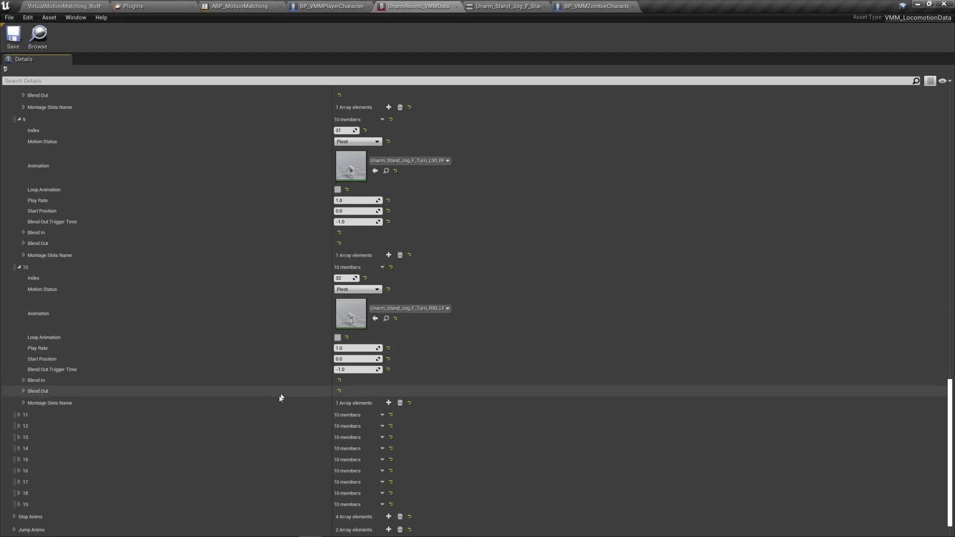
{"action": "left_click", "coordinate": [209, 397]}
{"action": "scroll", "coordinate": [301, 405], "scroll_direction": "down", "scroll_amount": 3}
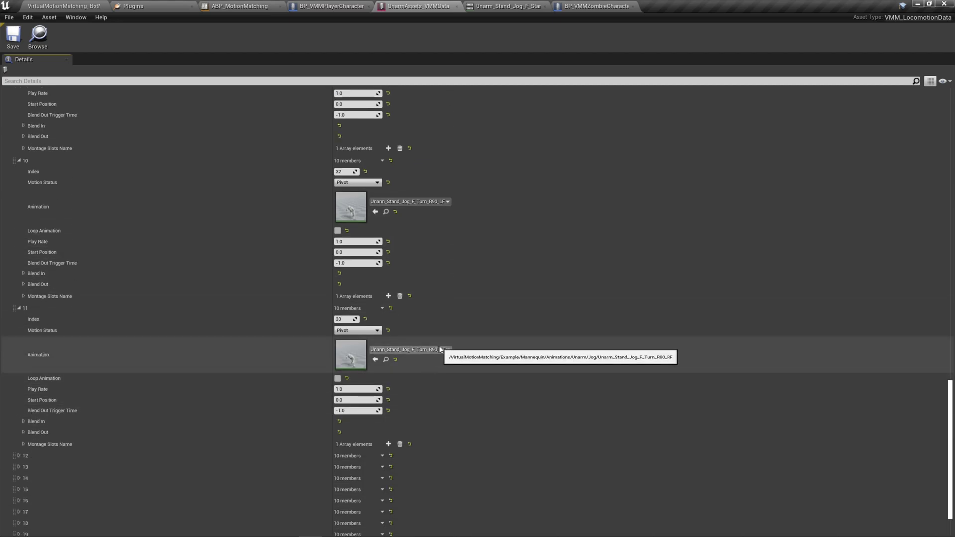
{"action": "scroll", "coordinate": [411, 369], "scroll_direction": "down", "scroll_amount": 2}
{"action": "left_click", "coordinate": [302, 405]}
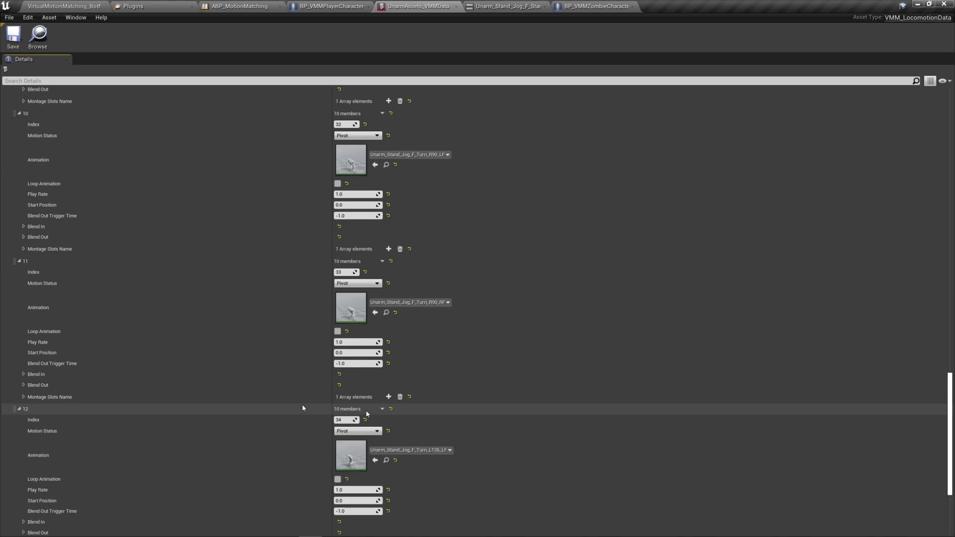
{"action": "scroll", "coordinate": [444, 375], "scroll_direction": "down", "scroll_amount": 3}
{"action": "scroll", "coordinate": [433, 378], "scroll_direction": "down", "scroll_amount": 1}
{"action": "left_click", "coordinate": [230, 420]}
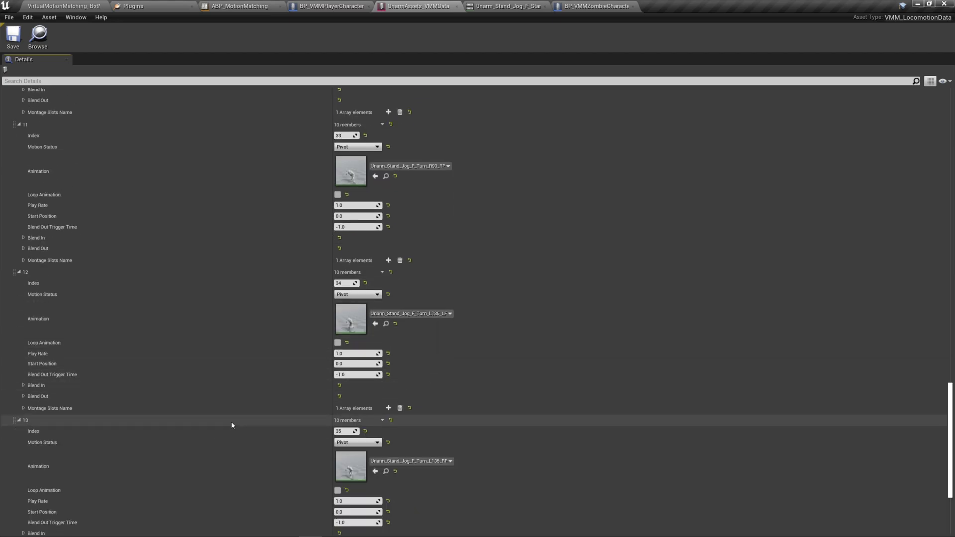
Step: Expand elements 14 through 19, ending at Index 41 with Unarm_Stand_Jog_F_Turn_R180_RF
{"action": "scroll", "coordinate": [418, 406], "scroll_direction": "down", "scroll_amount": 2}
{"action": "scroll", "coordinate": [428, 393], "scroll_direction": "down", "scroll_amount": 1}
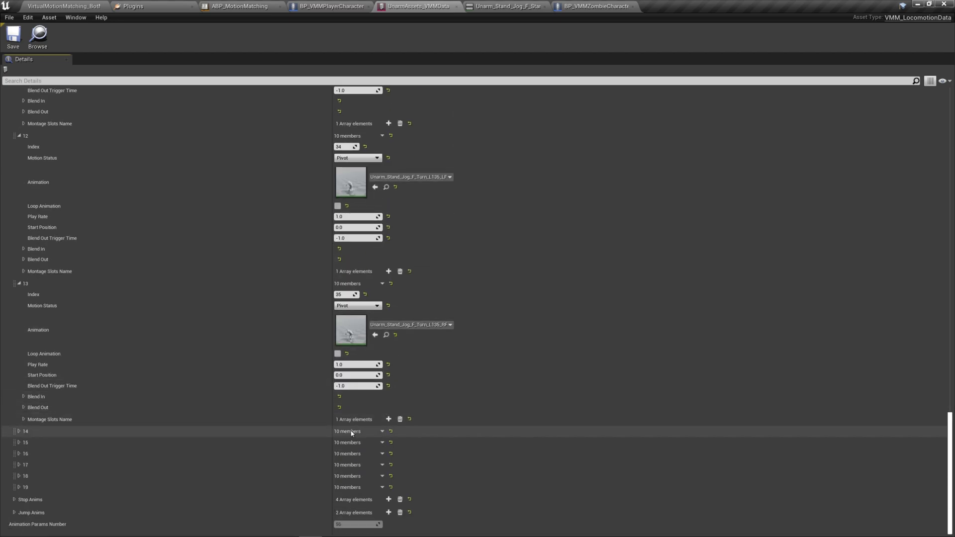
{"action": "left_click", "coordinate": [355, 431]}
{"action": "scroll", "coordinate": [420, 379], "scroll_direction": "down", "scroll_amount": 3}
{"action": "scroll", "coordinate": [432, 392], "scroll_direction": "down", "scroll_amount": 2}
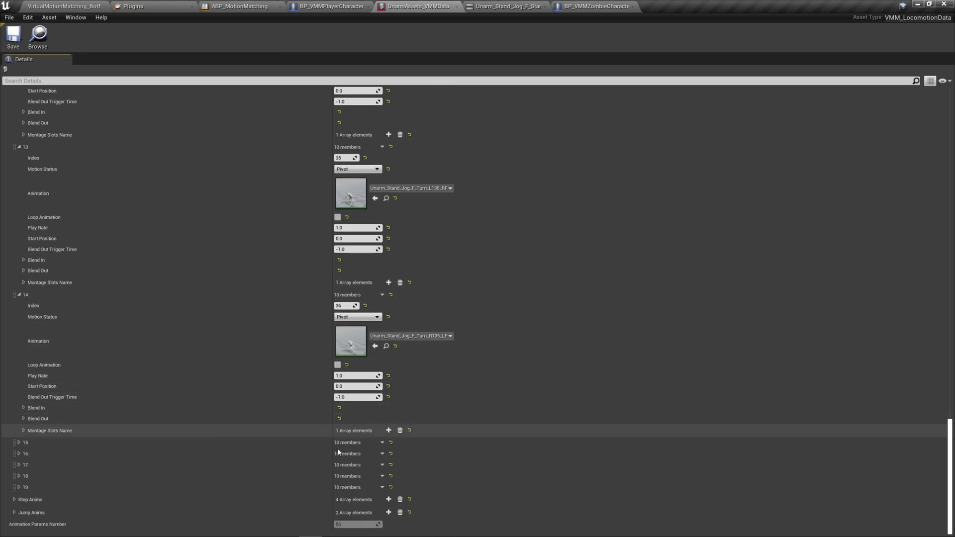
{"action": "left_click", "coordinate": [434, 442]}
{"action": "scroll", "coordinate": [434, 447], "scroll_direction": "down", "scroll_amount": 3}
{"action": "scroll", "coordinate": [434, 454], "scroll_direction": "down", "scroll_amount": 2}
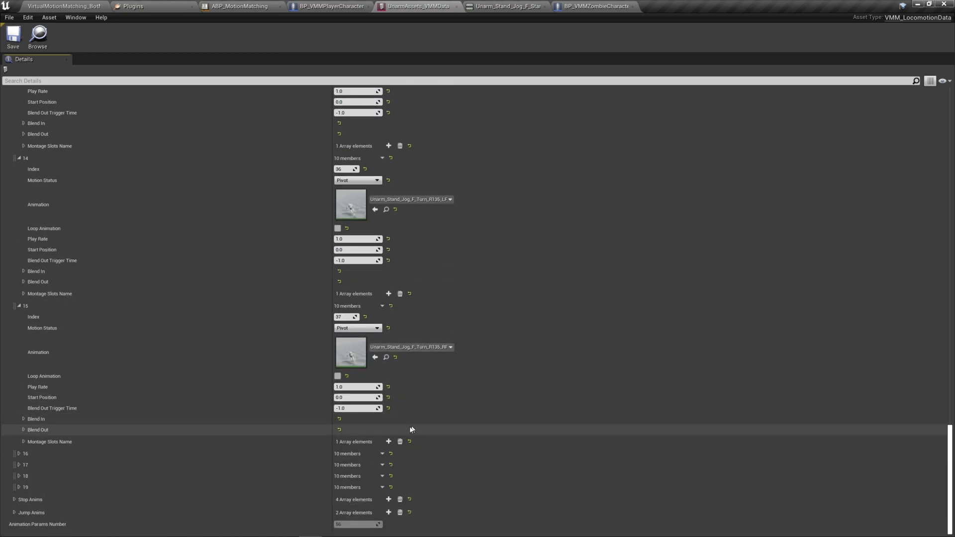
{"action": "left_click", "coordinate": [284, 455]}
{"action": "scroll", "coordinate": [451, 464], "scroll_direction": "down", "scroll_amount": 2}
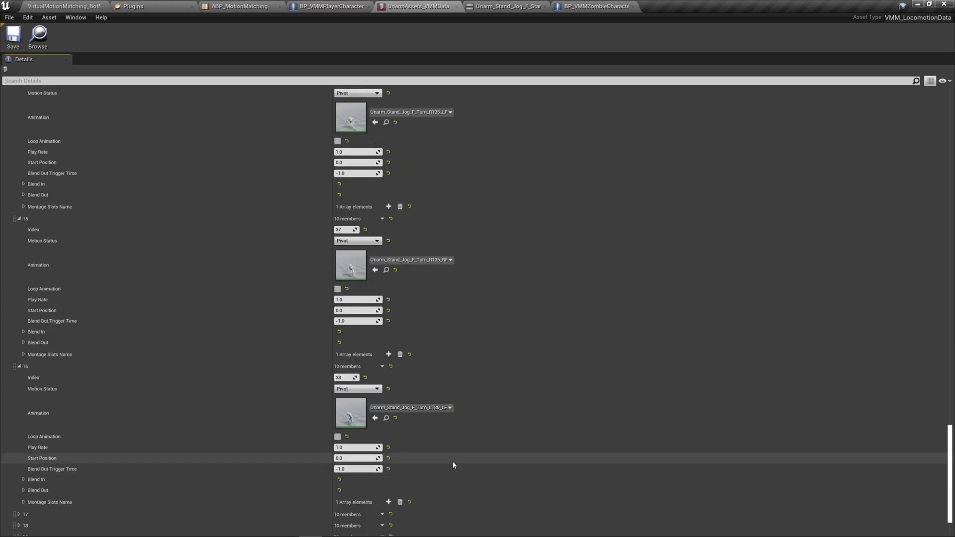
{"action": "scroll", "coordinate": [428, 396], "scroll_direction": "down", "scroll_amount": 3}
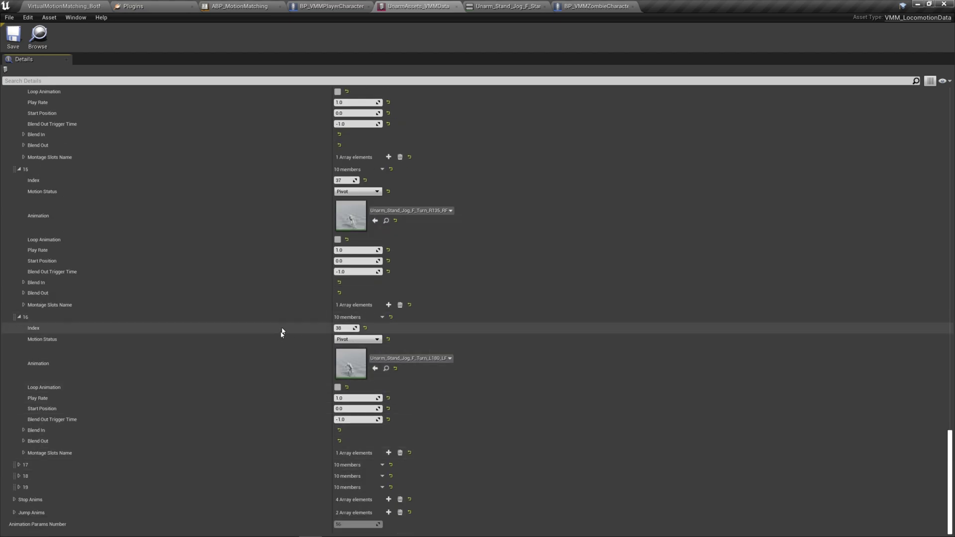
{"action": "left_click", "coordinate": [190, 461]}
{"action": "scroll", "coordinate": [400, 395], "scroll_direction": "down", "scroll_amount": 4}
{"action": "scroll", "coordinate": [400, 396], "scroll_direction": "down", "scroll_amount": 1}
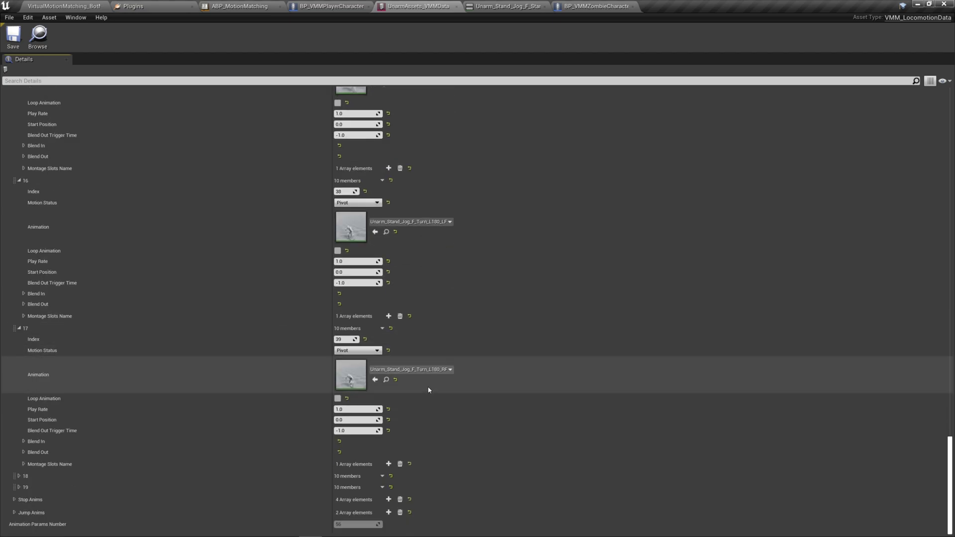
{"action": "left_click", "coordinate": [245, 481]}
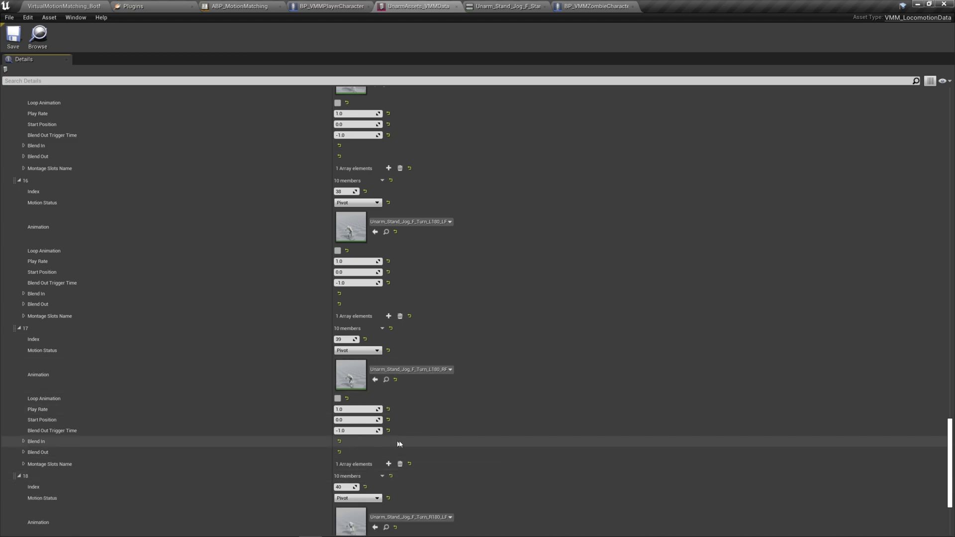
{"action": "scroll", "coordinate": [435, 431], "scroll_direction": "down", "scroll_amount": 5}
{"action": "left_click", "coordinate": [182, 492]}
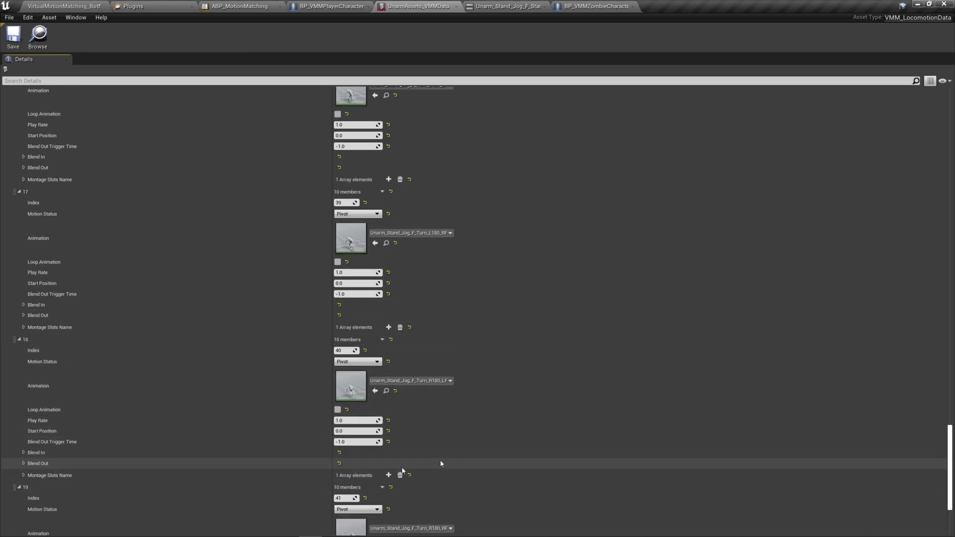
{"action": "scroll", "coordinate": [442, 468], "scroll_direction": "down", "scroll_amount": 5}
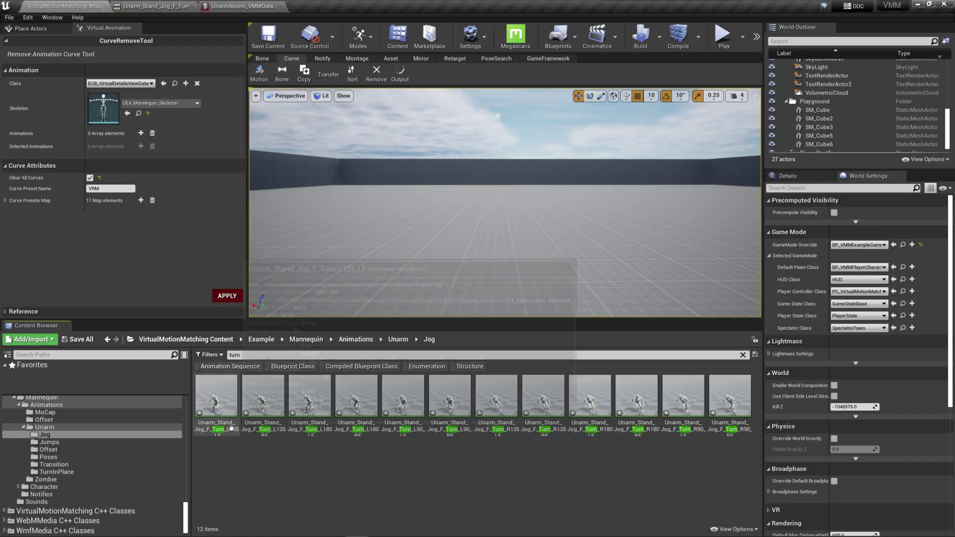
Step: Sample accumulated curves like ForwardMovement and YawRotation into the 12 turn clips and check Turn_L135_LF
{"action": "left_click", "coordinate": [230, 427]}
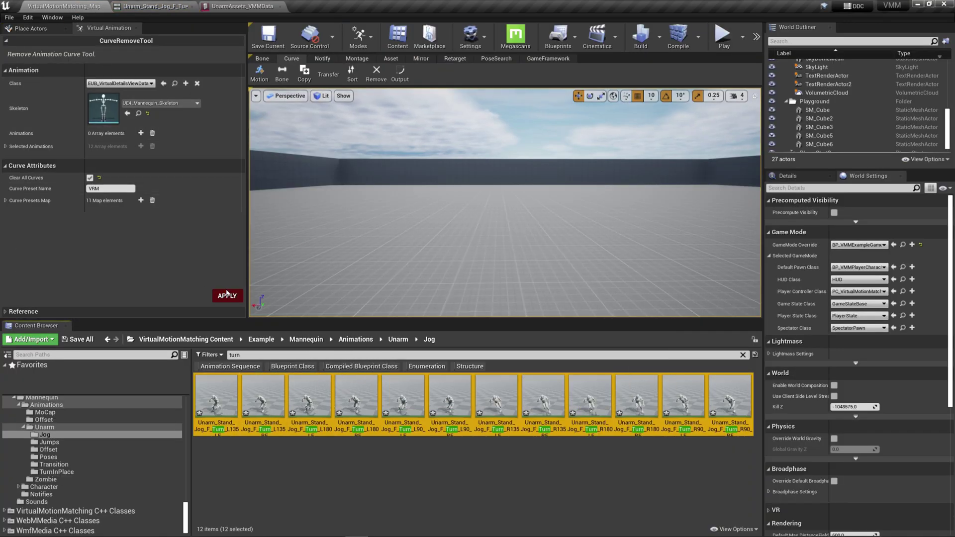
{"action": "left_click", "coordinate": [259, 74]}
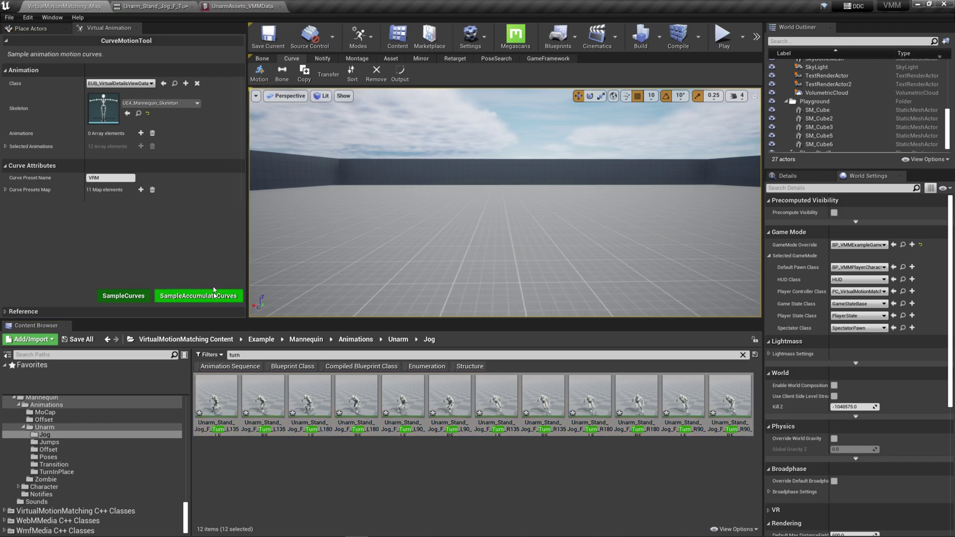
{"action": "left_click", "coordinate": [214, 296]}
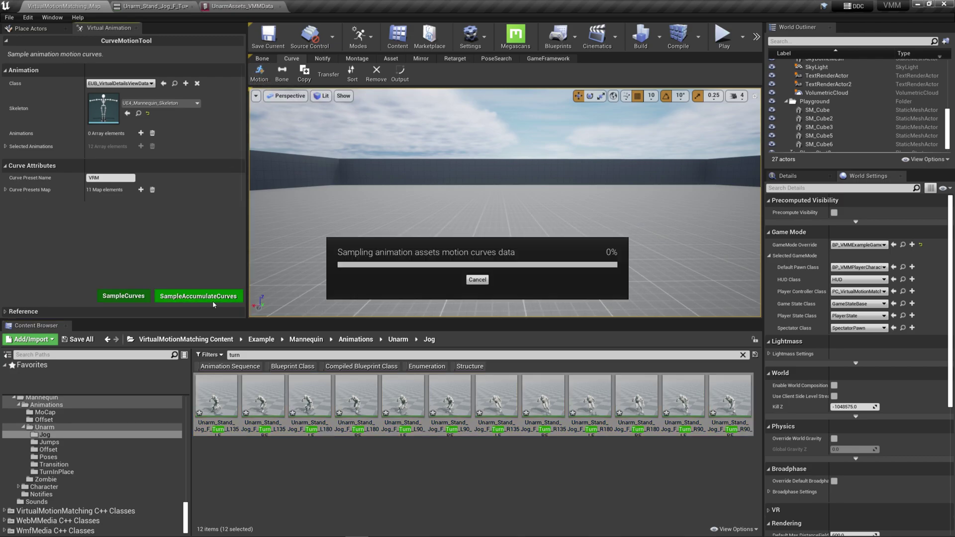
{"action": "double_click", "coordinate": [216, 398]}
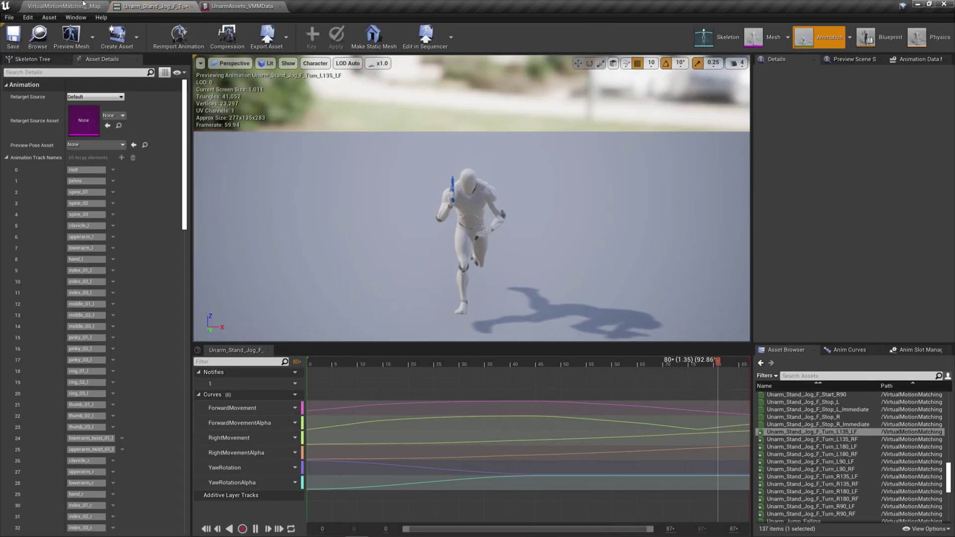
{"action": "left_click", "coordinate": [83, 4]}
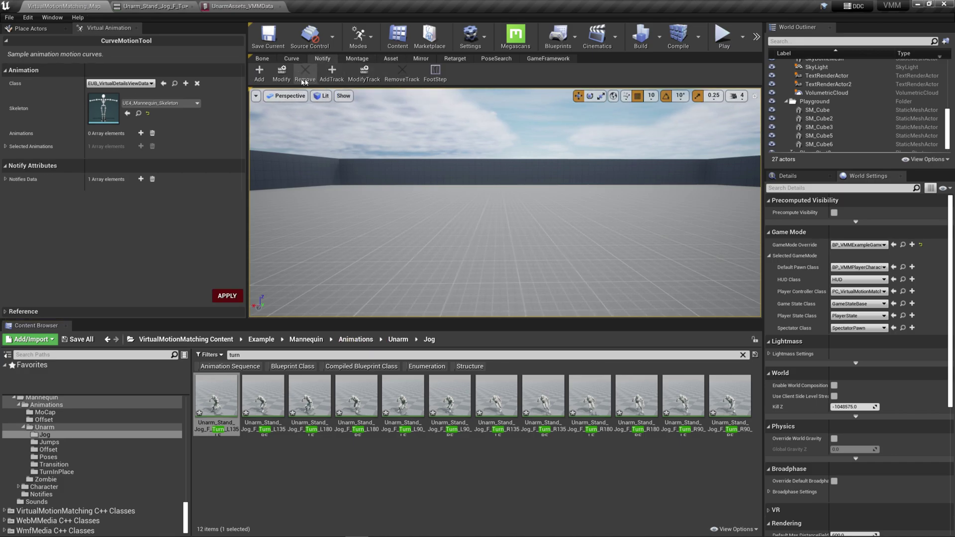
Step: Add a Smooth notify track holding an ANS Smooth Root Motion Rotation state
{"action": "double_click", "coordinate": [105, 182]}
{"action": "double_click", "coordinate": [105, 191]}
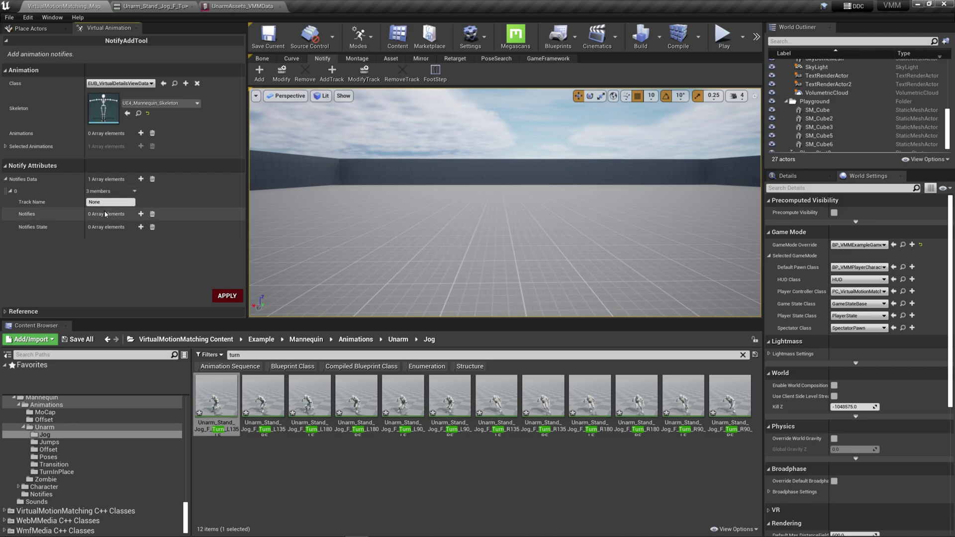
{"action": "left_click", "coordinate": [107, 201]}
{"action": "type", "text": "Smooth"}
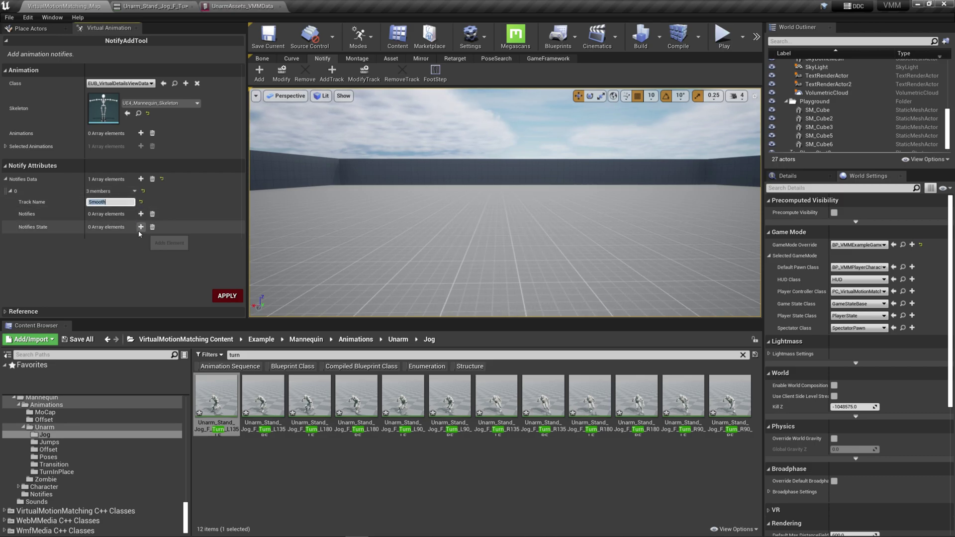
{"action": "left_click", "coordinate": [141, 227]}
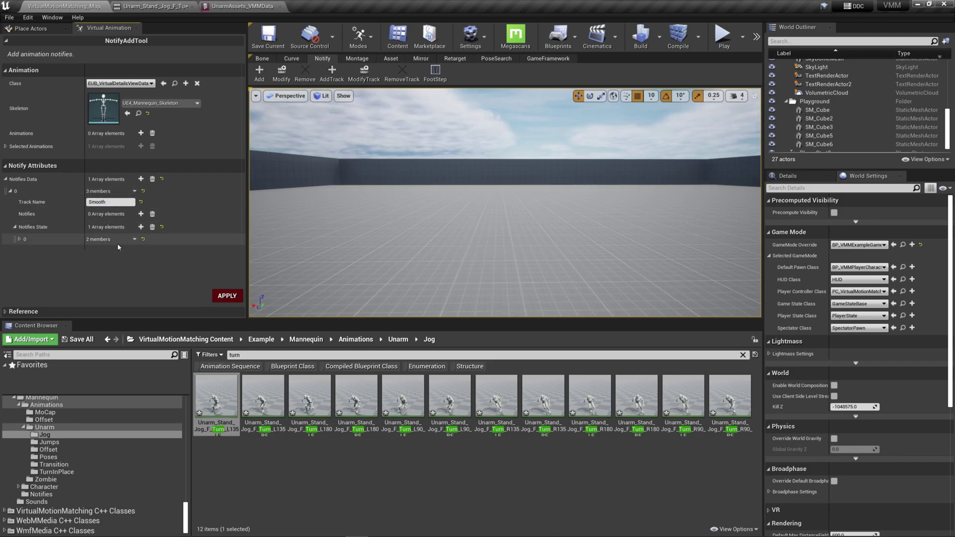
{"action": "left_click", "coordinate": [125, 262]}
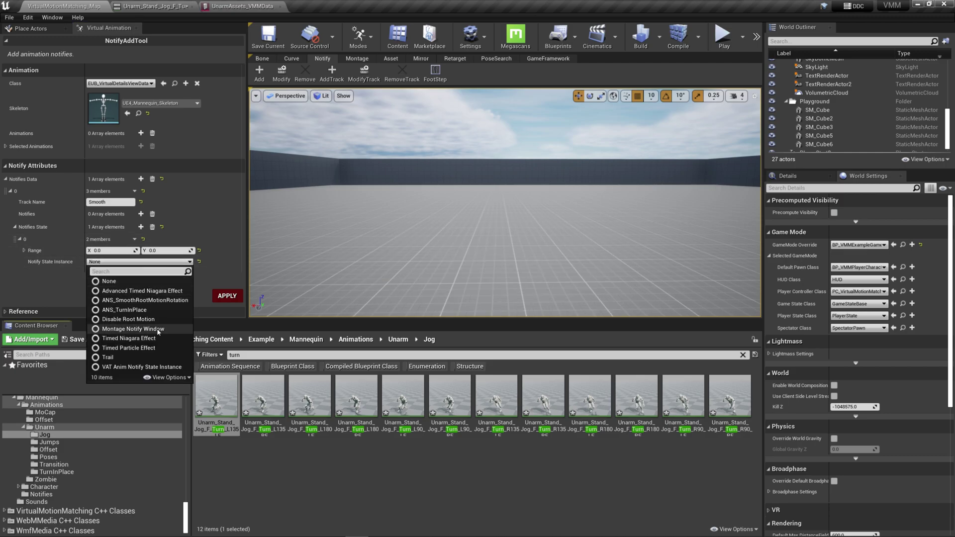
{"action": "left_click", "coordinate": [145, 300]}
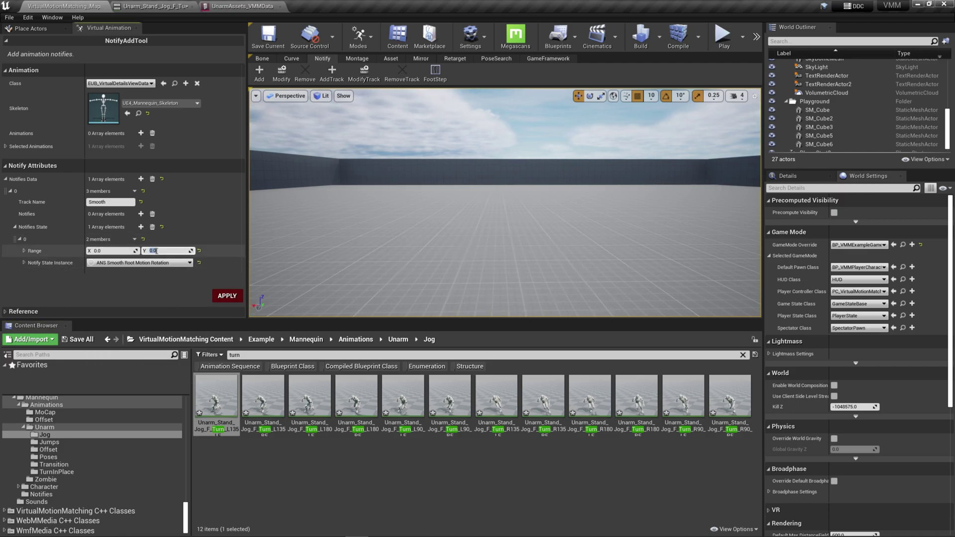
{"action": "double_click", "coordinate": [65, 266]}
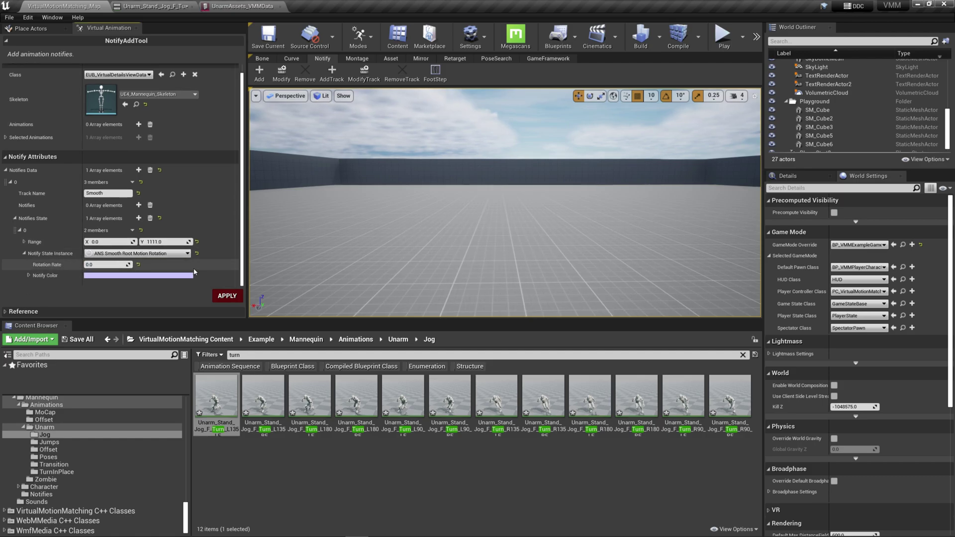
Step: Add a second Additive track, also with an ANS Smooth Root Motion Rotation state
{"action": "left_click", "coordinate": [138, 170]}
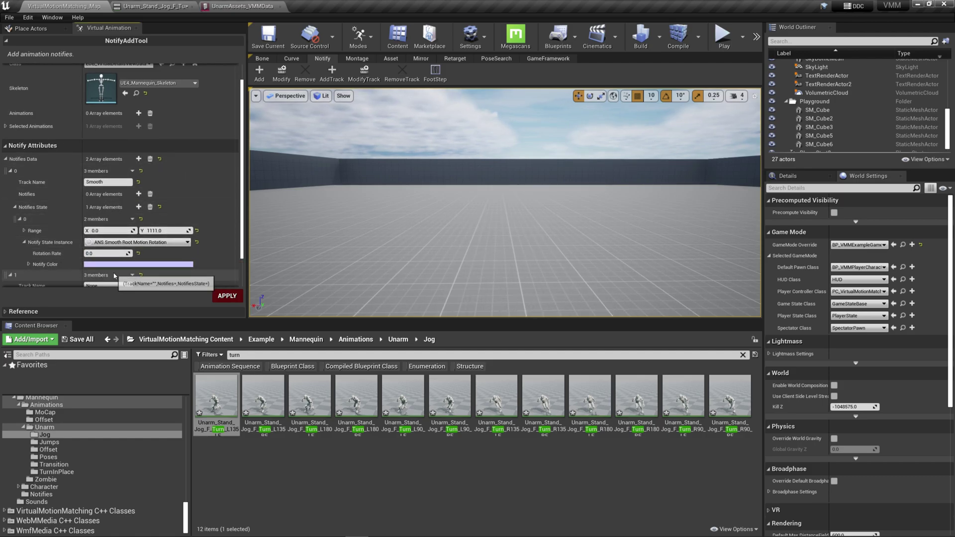
{"action": "scroll", "coordinate": [114, 276], "scroll_direction": "down", "scroll_amount": 2}
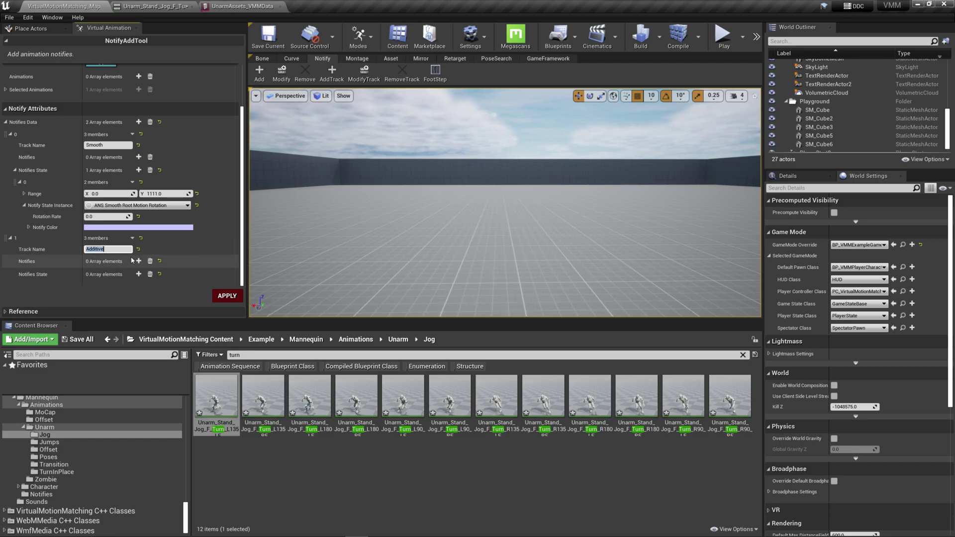
{"action": "left_click", "coordinate": [138, 274]}
{"action": "scroll", "coordinate": [138, 274], "scroll_direction": "down", "scroll_amount": 1}
{"action": "scroll", "coordinate": [114, 263], "scroll_direction": "down", "scroll_amount": 1}
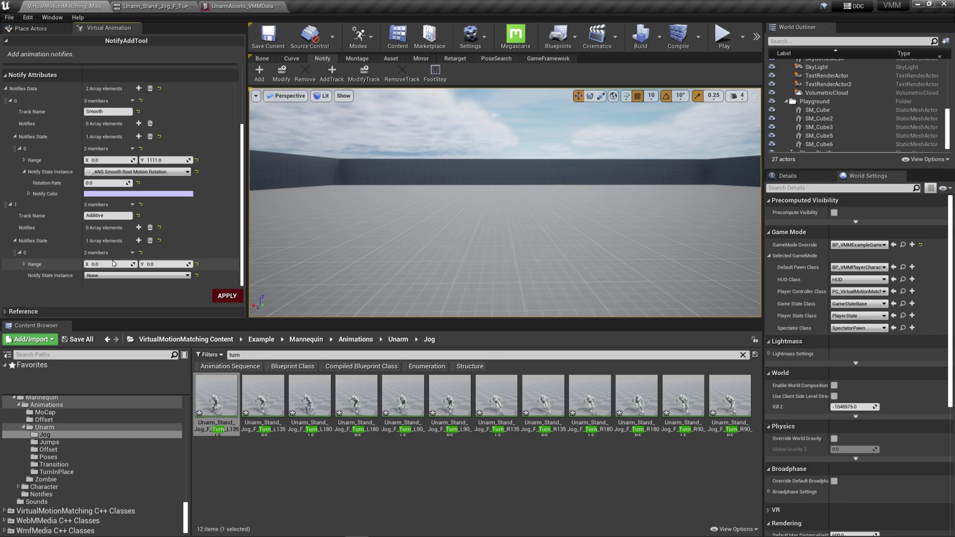
{"action": "scroll", "coordinate": [121, 273], "scroll_direction": "down", "scroll_amount": 1}
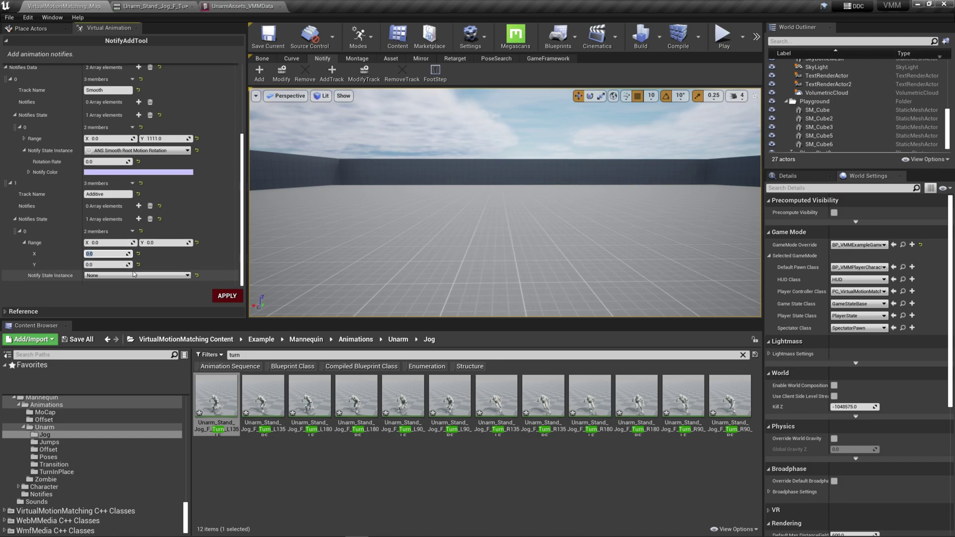
{"action": "left_click", "coordinate": [134, 275]}
{"action": "left_click", "coordinate": [137, 314]}
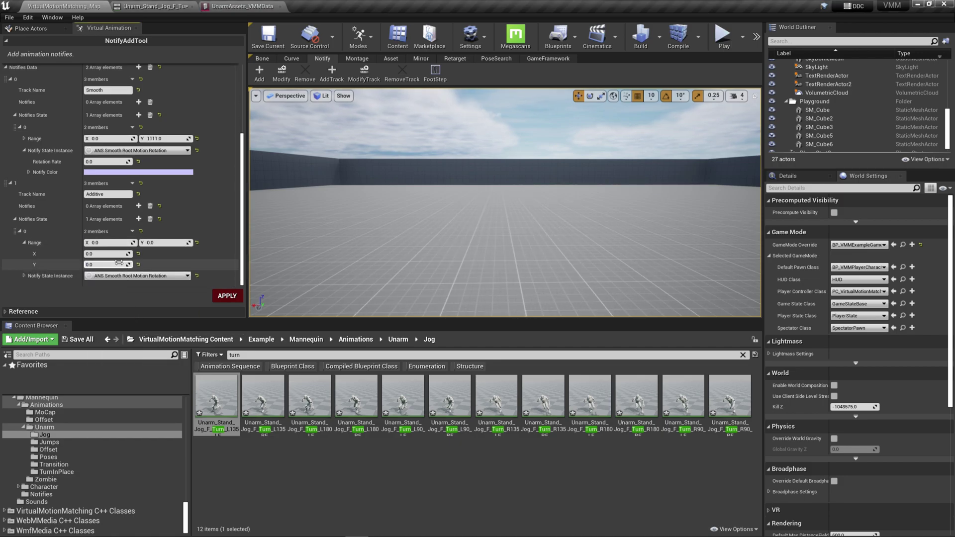
Step: Inspect the Turn_L135_LF clip's yaw rotation key where the turn ends
{"action": "double_click", "coordinate": [215, 398]}
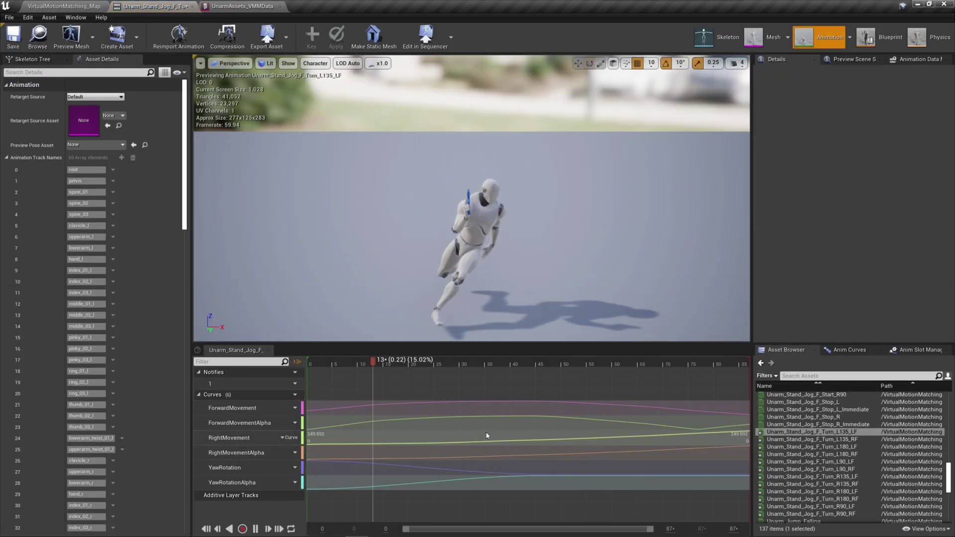
{"action": "left_click", "coordinate": [497, 490]}
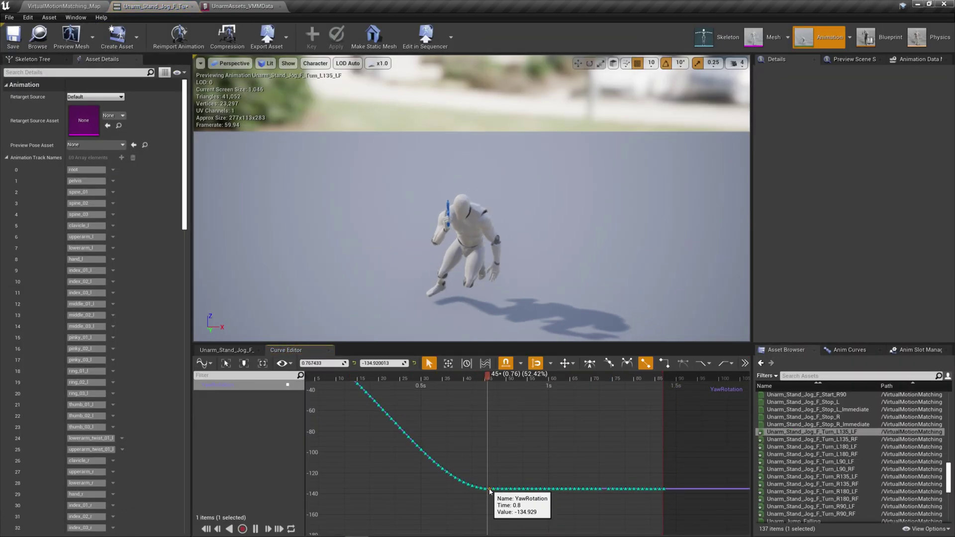
{"action": "left_click", "coordinate": [68, 4]}
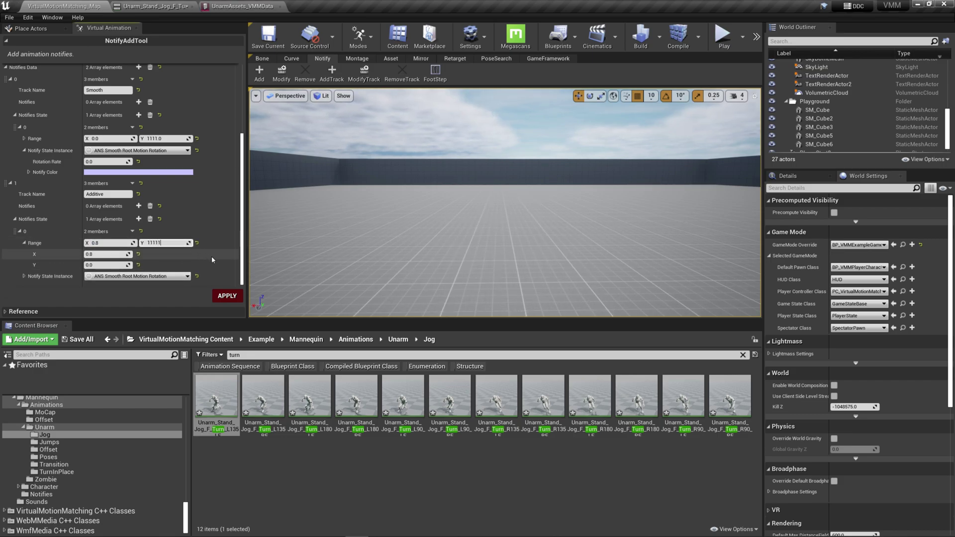
Step: Apply the notifies to all 12 turn clips and verify the tracks on the first clip
{"action": "key", "text": "ctrl+a"}
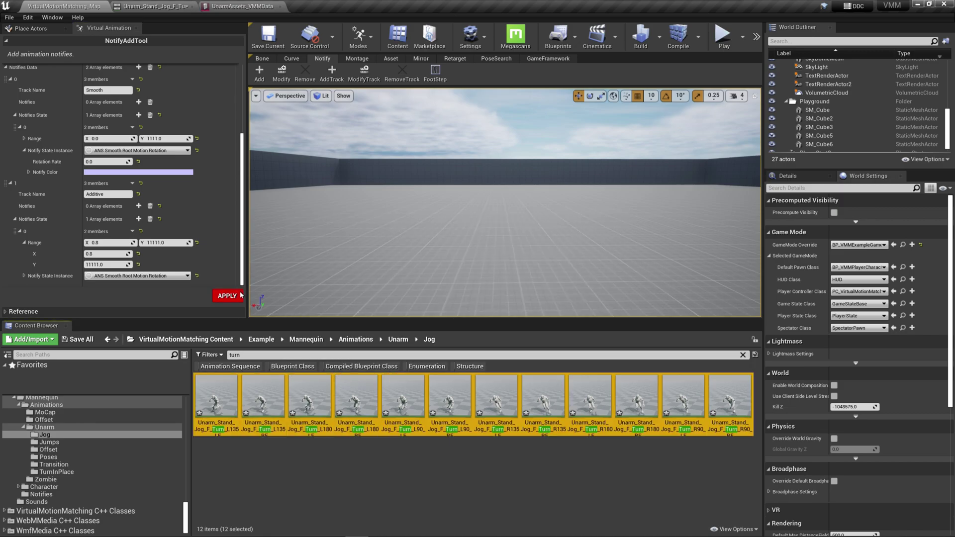
{"action": "left_click", "coordinate": [233, 299]}
{"action": "double_click", "coordinate": [217, 398]}
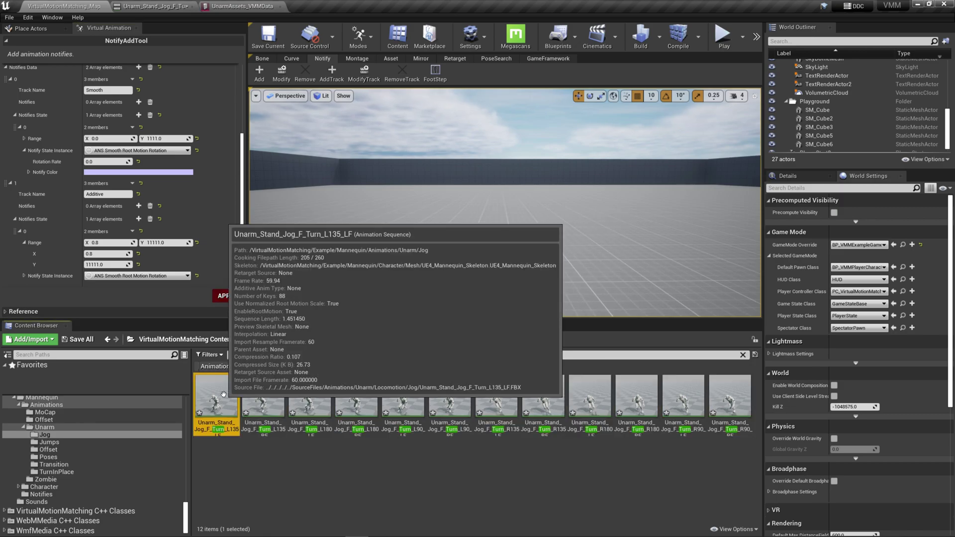
{"action": "left_click", "coordinate": [234, 349]}
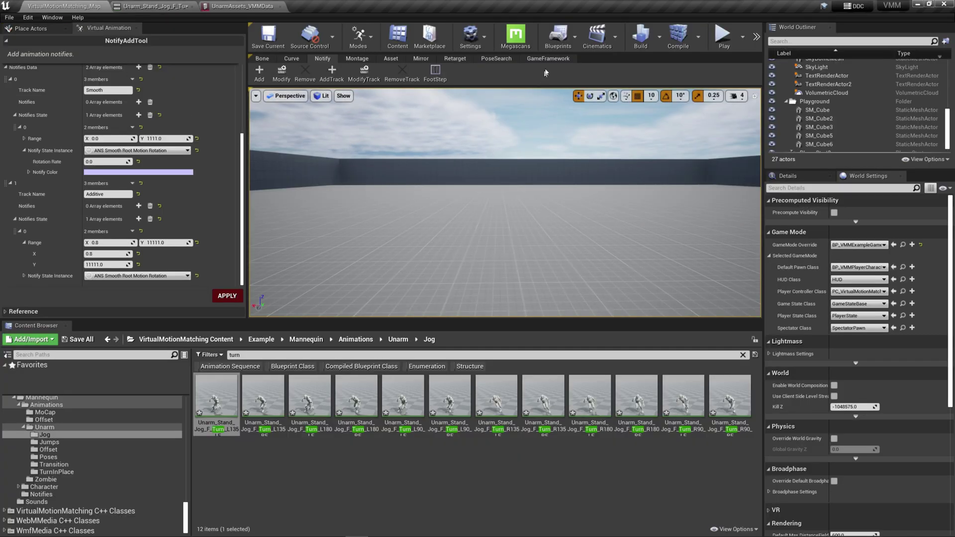
Step: Sample FootPosition curves into all 12 selected jog turn clips
{"action": "left_click", "coordinate": [547, 58]}
{"action": "left_click", "coordinate": [356, 398]}
{"action": "key", "text": "ctrl+a"}
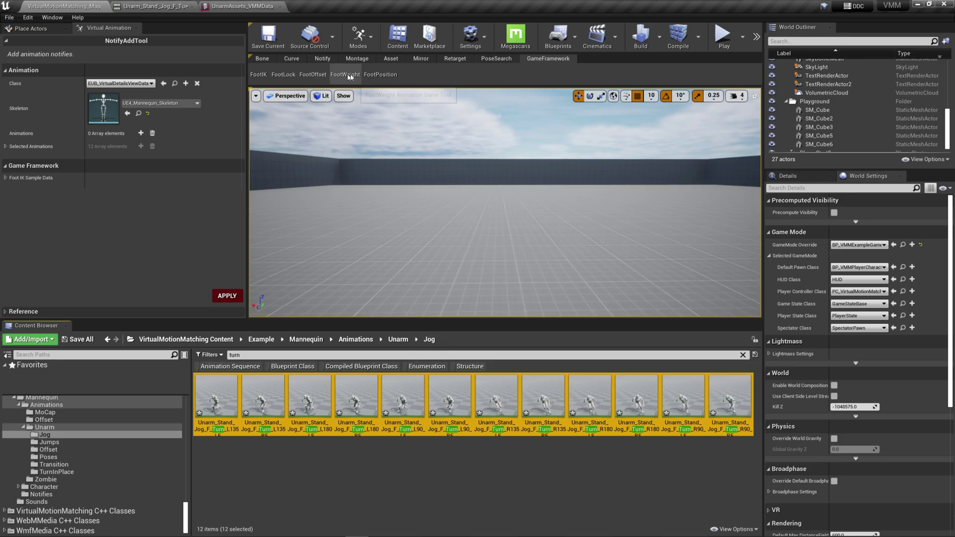
{"action": "left_click", "coordinate": [380, 74]}
{"action": "left_click", "coordinate": [226, 297]}
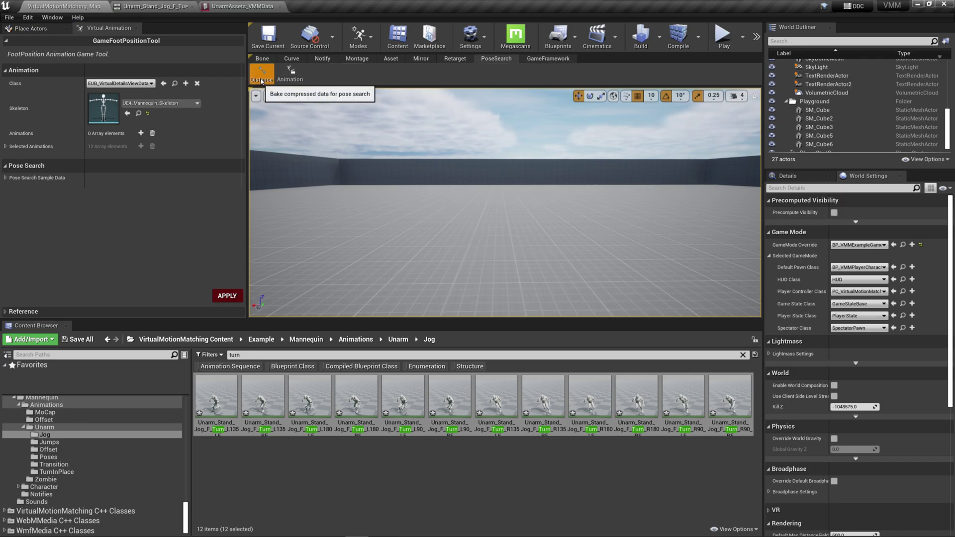
Step: Bake pose-search distance data, confirm the Foot_L and Foot_R curves, and bring back VMM_LocomotionData
{"action": "left_click", "coordinate": [233, 298]}
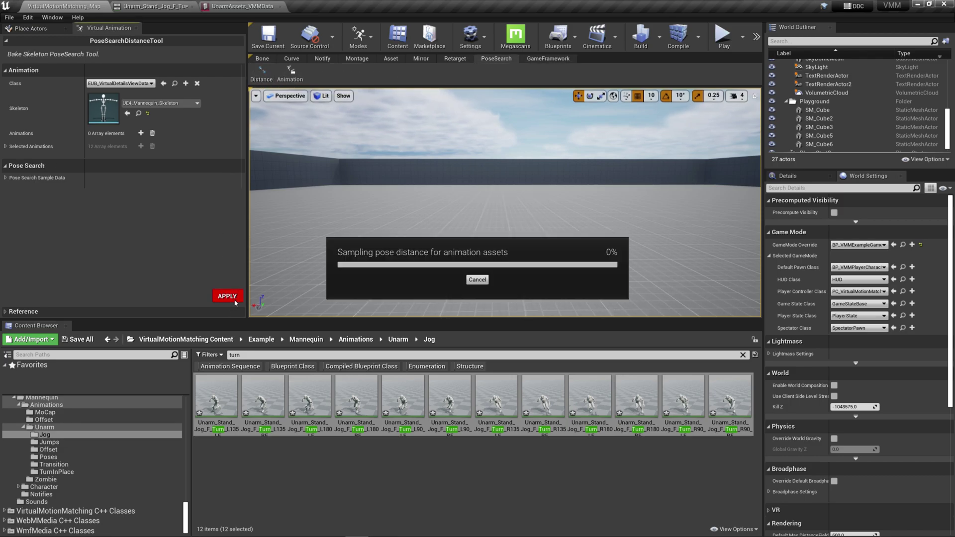
{"action": "double_click", "coordinate": [237, 421]}
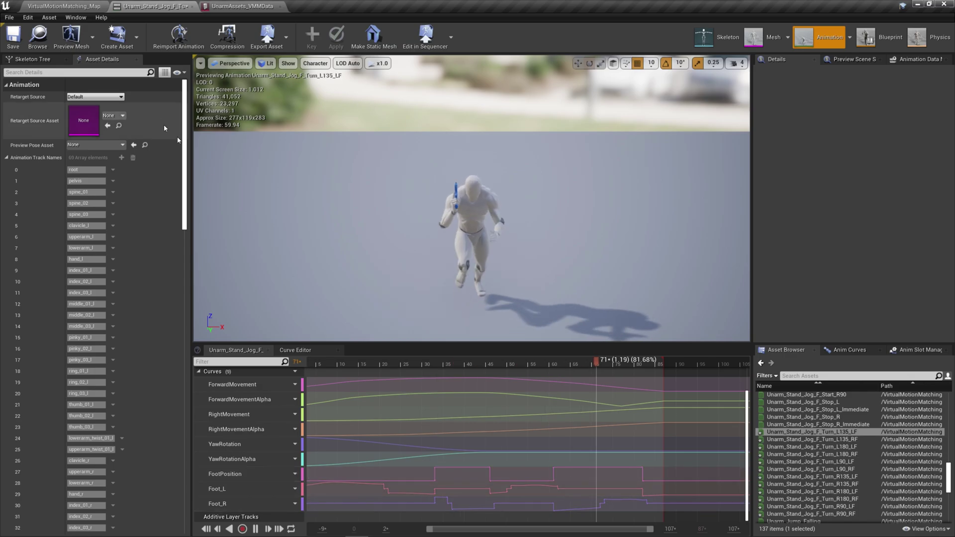
{"action": "left_click", "coordinate": [76, 5]}
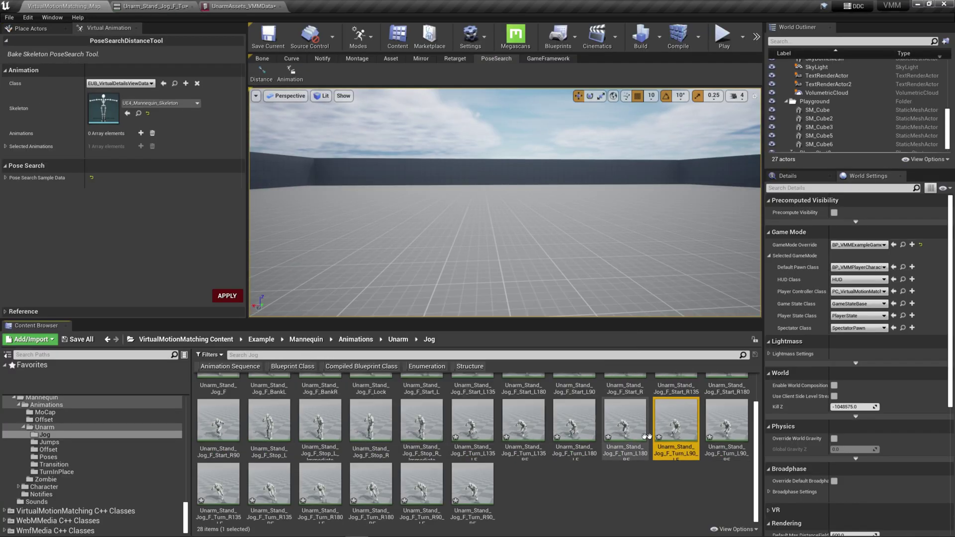
{"action": "mouse_move", "coordinate": [687, 431]}
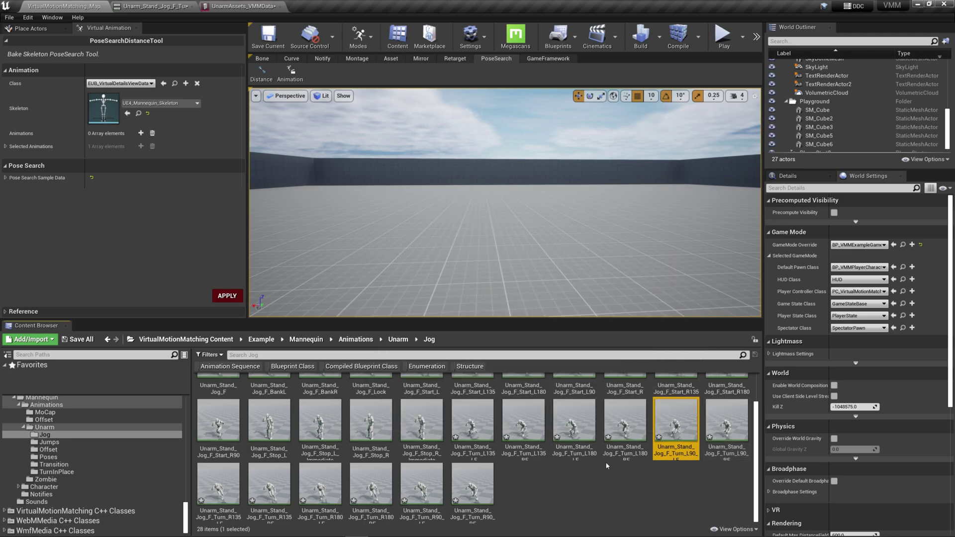
{"action": "left_click", "coordinate": [233, 7]}
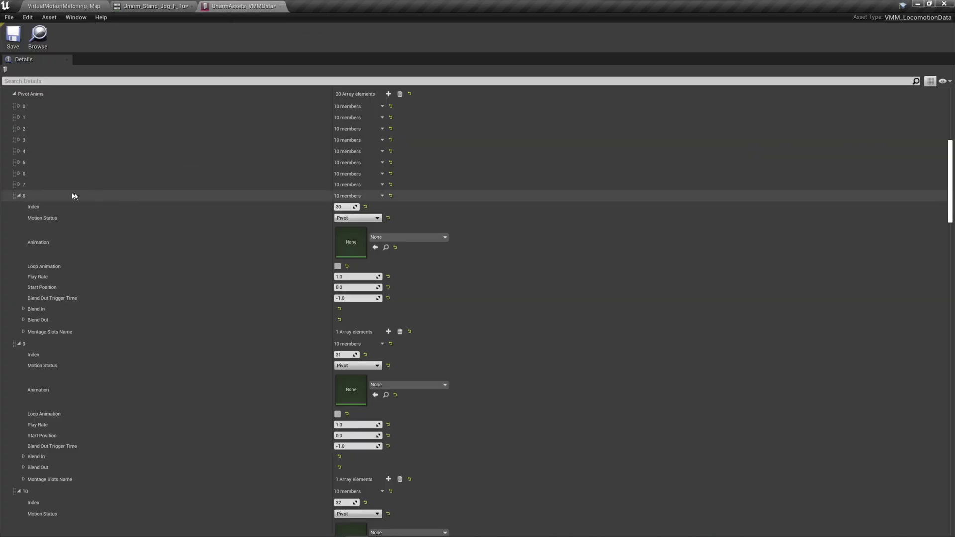
Step: Assign the 90° jog turns: Turn_L90_RF to element 9, Turn_R90_LF to 10, Turn_R90_RF to 11
{"action": "scroll", "coordinate": [59, 204], "scroll_direction": "up", "scroll_amount": 3}
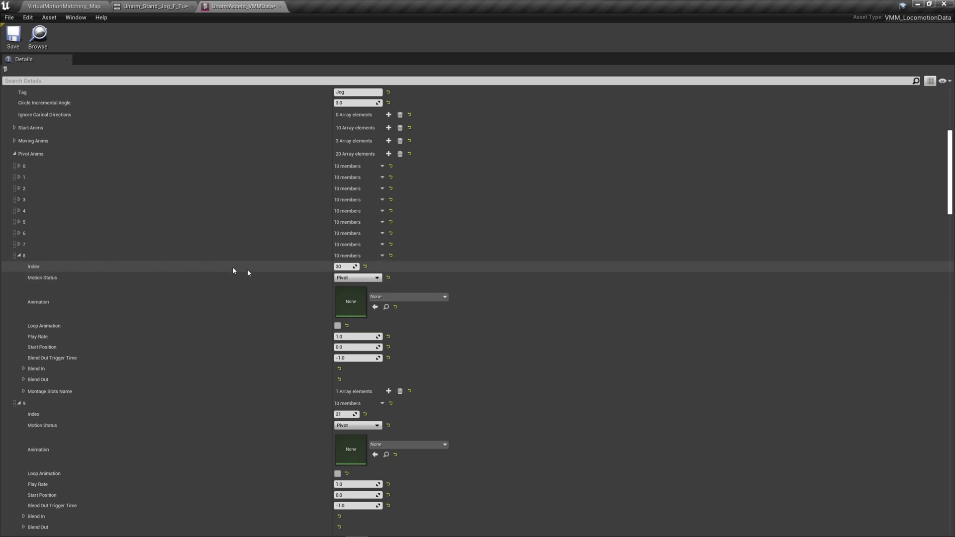
{"action": "scroll", "coordinate": [374, 308], "scroll_direction": "down", "scroll_amount": 3}
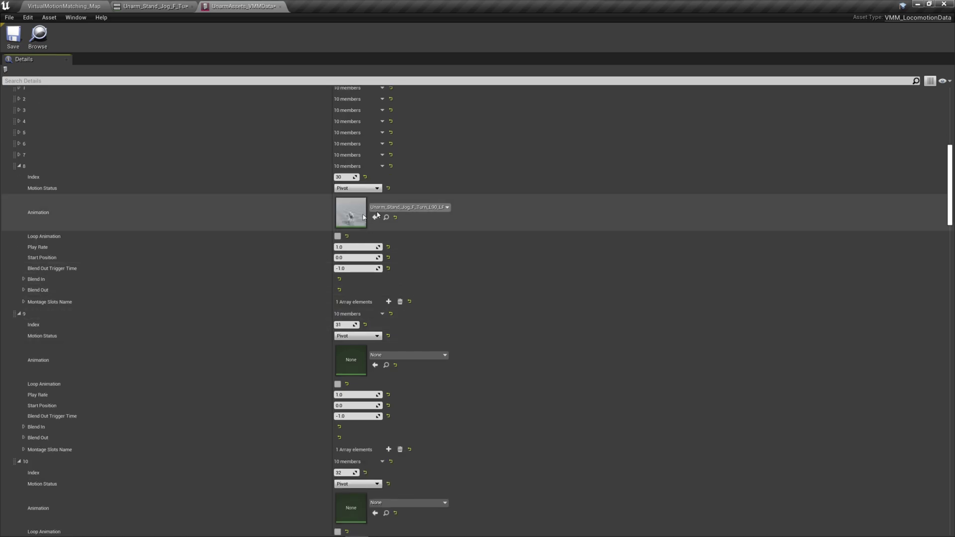
{"action": "scroll", "coordinate": [449, 222], "scroll_direction": "down", "scroll_amount": 2}
{"action": "left_click", "coordinate": [406, 298], "text": "shift"}
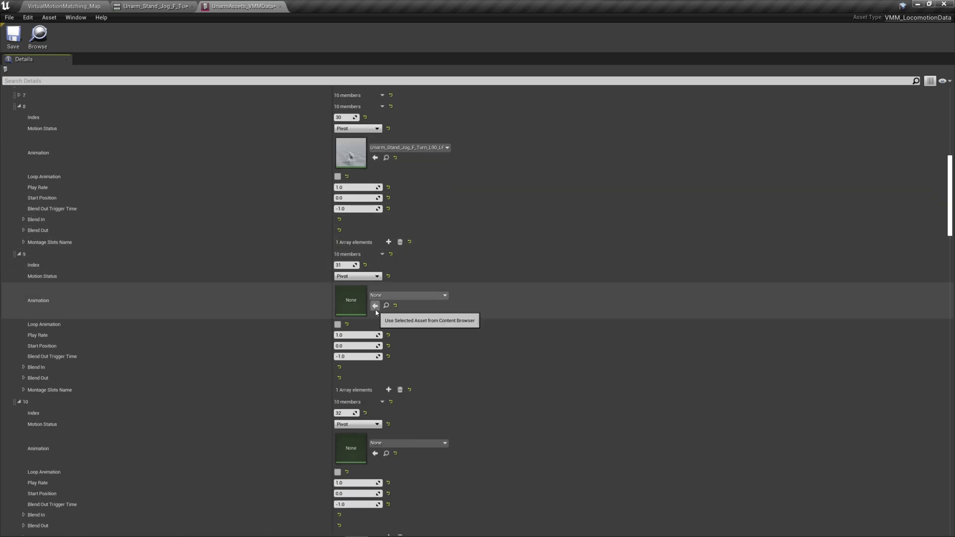
{"action": "left_click", "coordinate": [405, 297]}
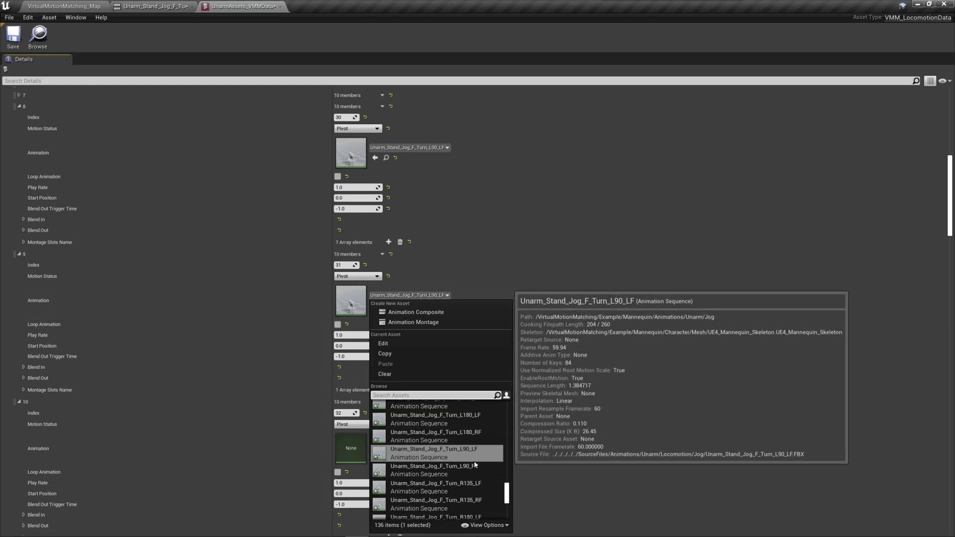
{"action": "left_click", "coordinate": [434, 485]}
{"action": "scroll", "coordinate": [442, 311], "scroll_direction": "down", "scroll_amount": 2}
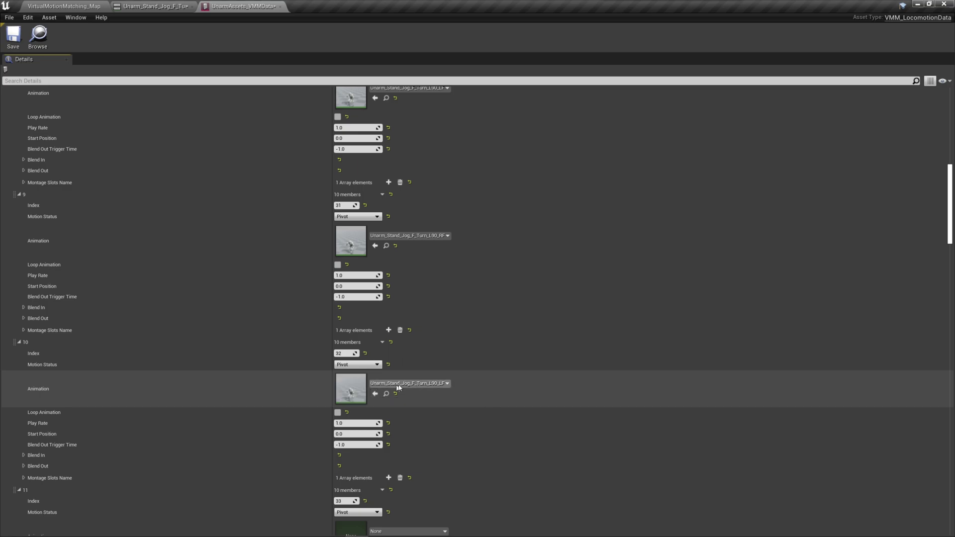
{"action": "left_click", "coordinate": [398, 386]}
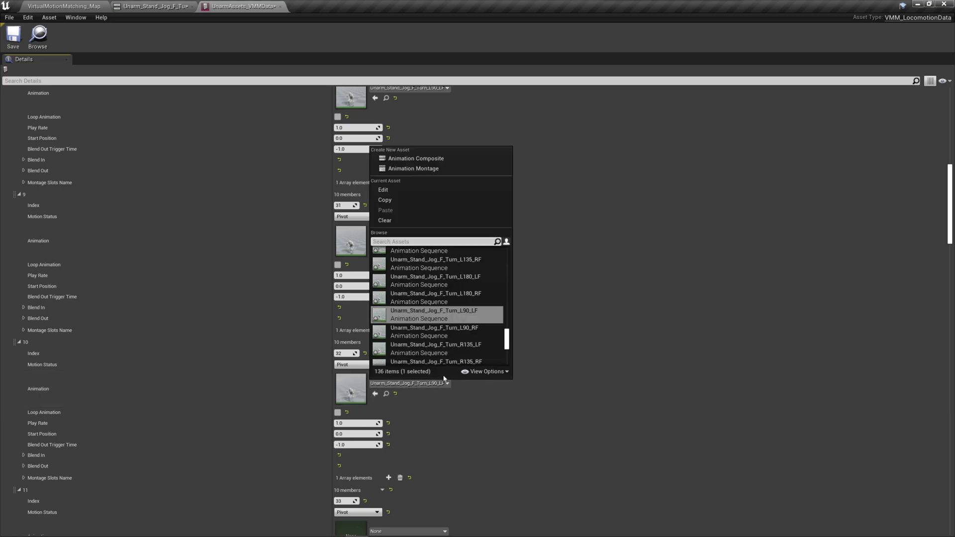
{"action": "scroll", "coordinate": [487, 324], "scroll_direction": "down", "scroll_amount": 3}
{"action": "left_click", "coordinate": [486, 331]}
{"action": "scroll", "coordinate": [471, 339], "scroll_direction": "down", "scroll_amount": 5}
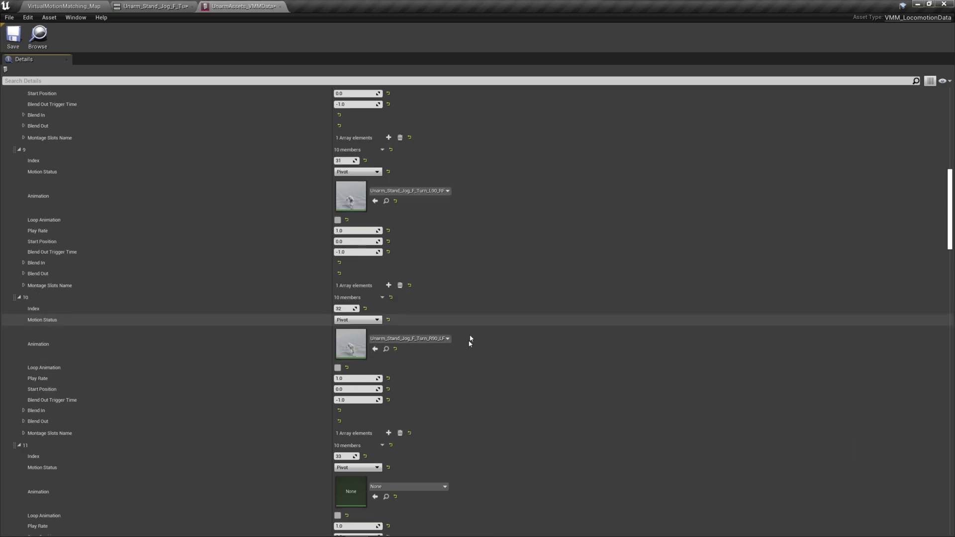
{"action": "left_click", "coordinate": [403, 366]}
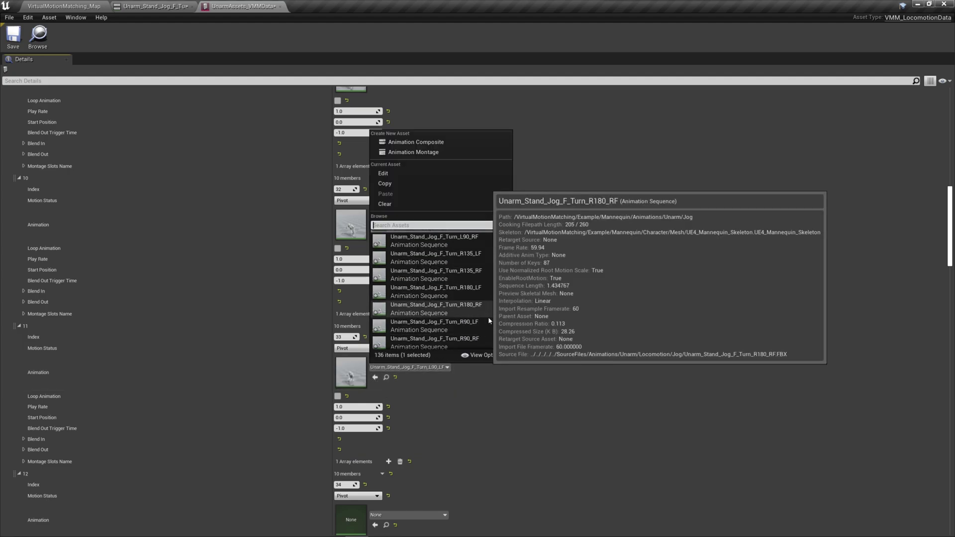
{"action": "left_click", "coordinate": [487, 314]}
Step: Assign the 135° jog turns to elements 12–15: Turn_L135_LF, Turn_L135_RF, Turn_R135_LF, Turn_R135_RF
{"action": "scroll", "coordinate": [444, 376], "scroll_direction": "down", "scroll_amount": 3}
{"action": "scroll", "coordinate": [443, 377], "scroll_direction": "down", "scroll_amount": 3}
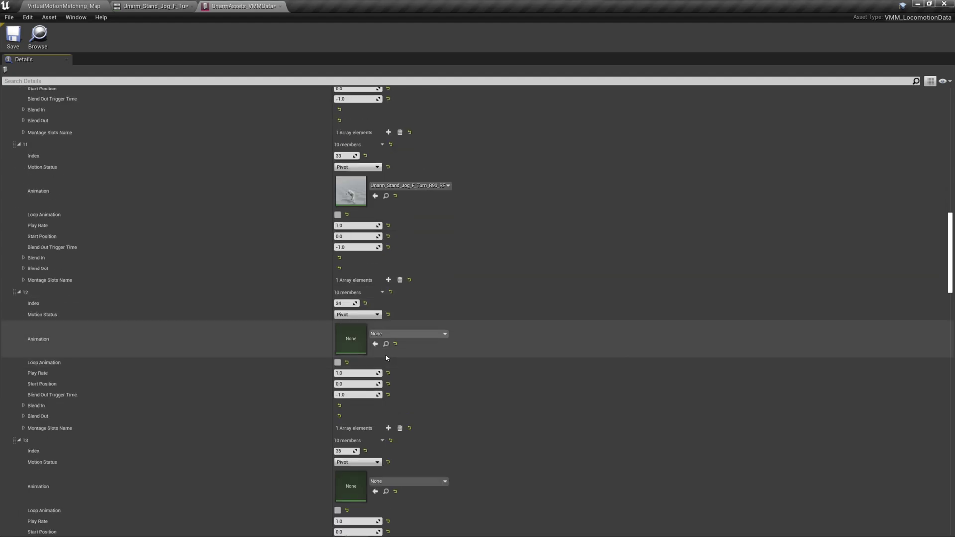
{"action": "left_click", "coordinate": [406, 333]}
{"action": "scroll", "coordinate": [478, 298], "scroll_direction": "down", "scroll_amount": 3}
{"action": "left_click", "coordinate": [475, 249]}
{"action": "scroll", "coordinate": [383, 403], "scroll_direction": "down", "scroll_amount": 2}
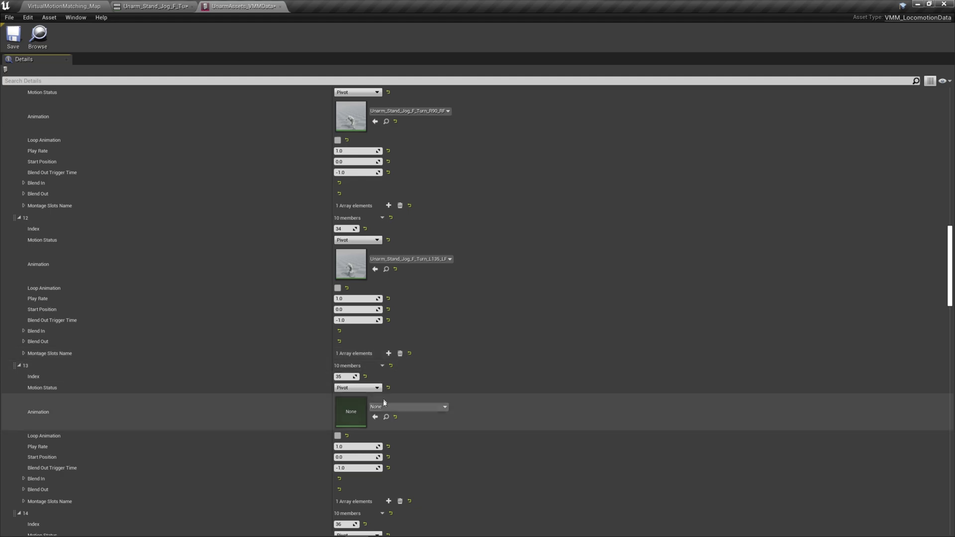
{"action": "left_click", "coordinate": [375, 418]}
{"action": "left_click", "coordinate": [407, 407]}
{"action": "scroll", "coordinate": [447, 338], "scroll_direction": "up", "scroll_amount": 3}
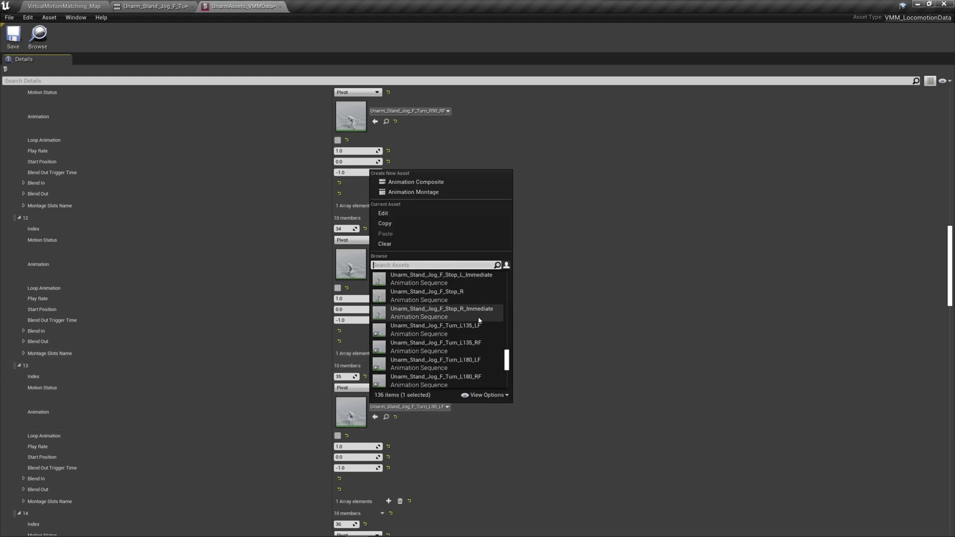
{"action": "left_click", "coordinate": [476, 347]}
{"action": "scroll", "coordinate": [415, 358], "scroll_direction": "down", "scroll_amount": 5}
{"action": "left_click", "coordinate": [375, 400]}
{"action": "left_click", "coordinate": [393, 392]}
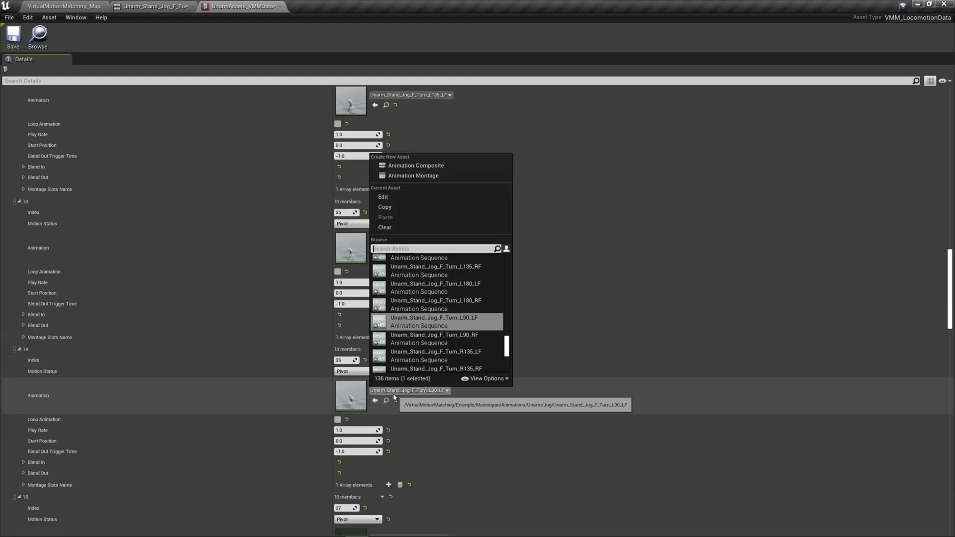
{"action": "scroll", "coordinate": [473, 326], "scroll_direction": "down", "scroll_amount": 3}
{"action": "left_click", "coordinate": [472, 323]}
{"action": "scroll", "coordinate": [426, 367], "scroll_direction": "down", "scroll_amount": 3}
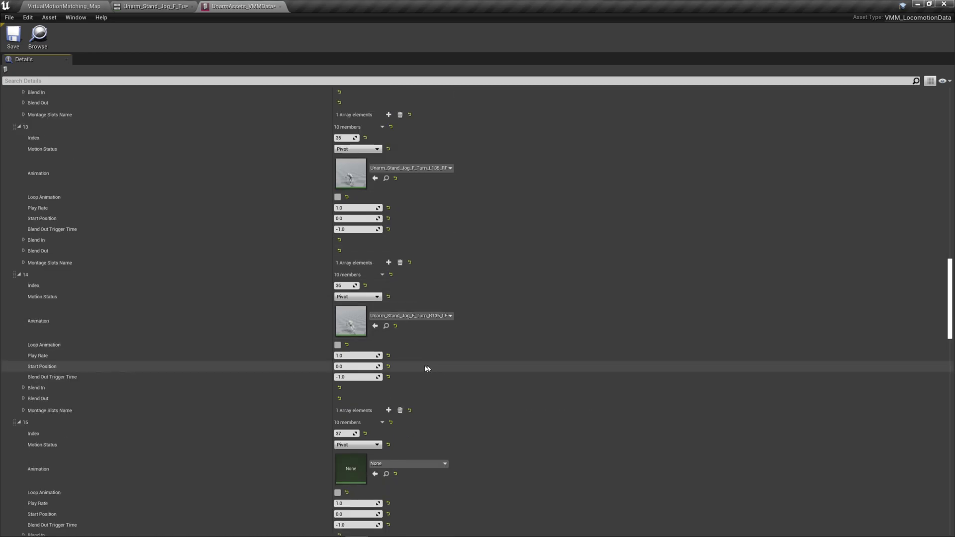
{"action": "scroll", "coordinate": [385, 413], "scroll_direction": "down", "scroll_amount": 2}
{"action": "left_click", "coordinate": [386, 404]}
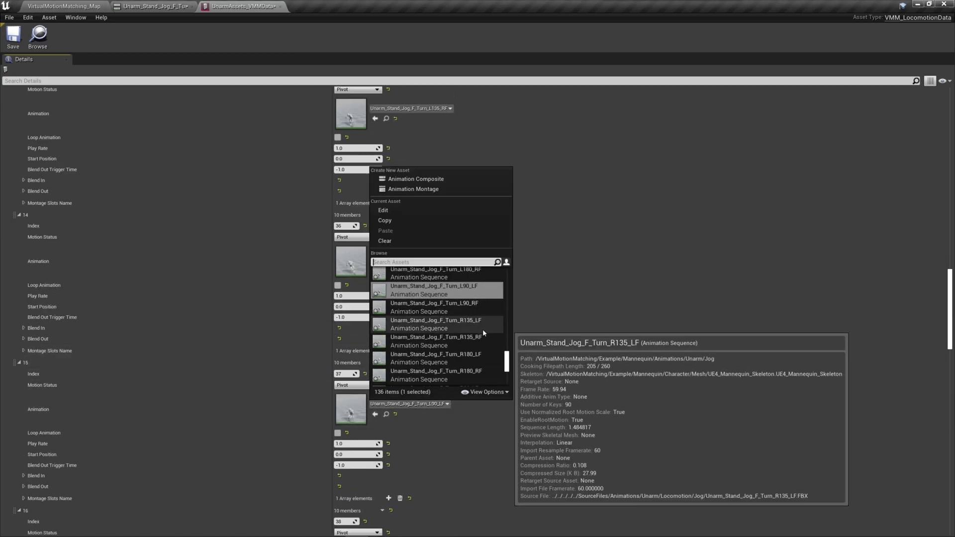
{"action": "left_click", "coordinate": [482, 329]}
Step: Assign the 180° jog turns to elements 16–19: Turn_L180_LF, Turn_L180_RF, Turn_R180_LF, Turn_R180_RF
{"action": "scroll", "coordinate": [464, 353], "scroll_direction": "down", "scroll_amount": 3}
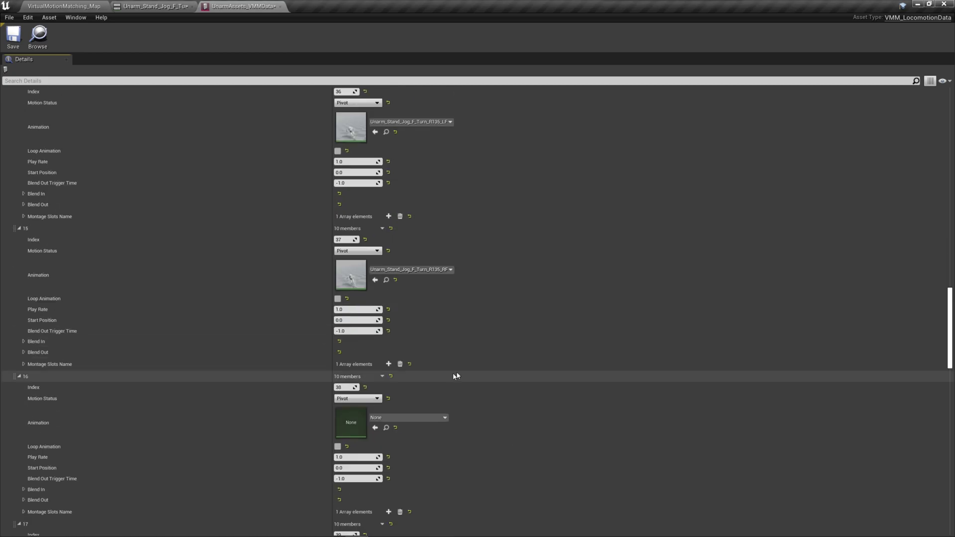
{"action": "left_click", "coordinate": [407, 417]}
{"action": "left_click", "coordinate": [438, 305]}
{"action": "scroll", "coordinate": [378, 393], "scroll_direction": "down", "scroll_amount": 4}
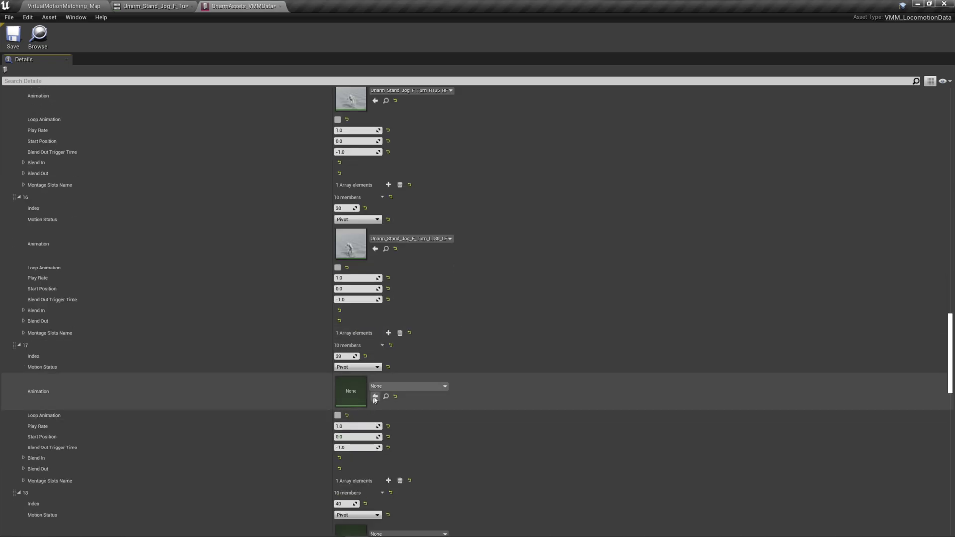
{"action": "left_click", "coordinate": [375, 398]}
{"action": "left_click", "coordinate": [407, 386]}
{"action": "scroll", "coordinate": [487, 298], "scroll_direction": "down", "scroll_amount": 1}
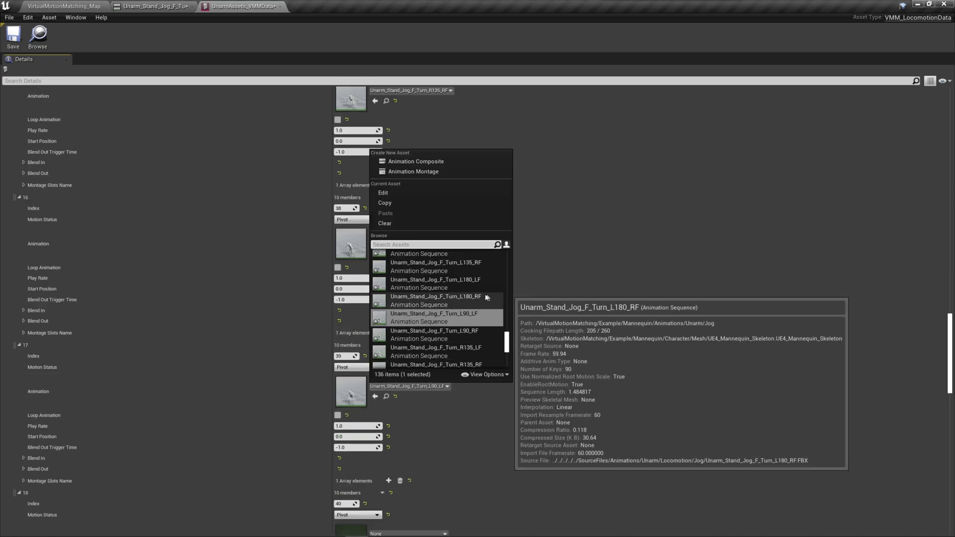
{"action": "left_click", "coordinate": [438, 297]}
{"action": "scroll", "coordinate": [448, 347], "scroll_direction": "down", "scroll_amount": 3}
{"action": "scroll", "coordinate": [385, 359], "scroll_direction": "down", "scroll_amount": 2}
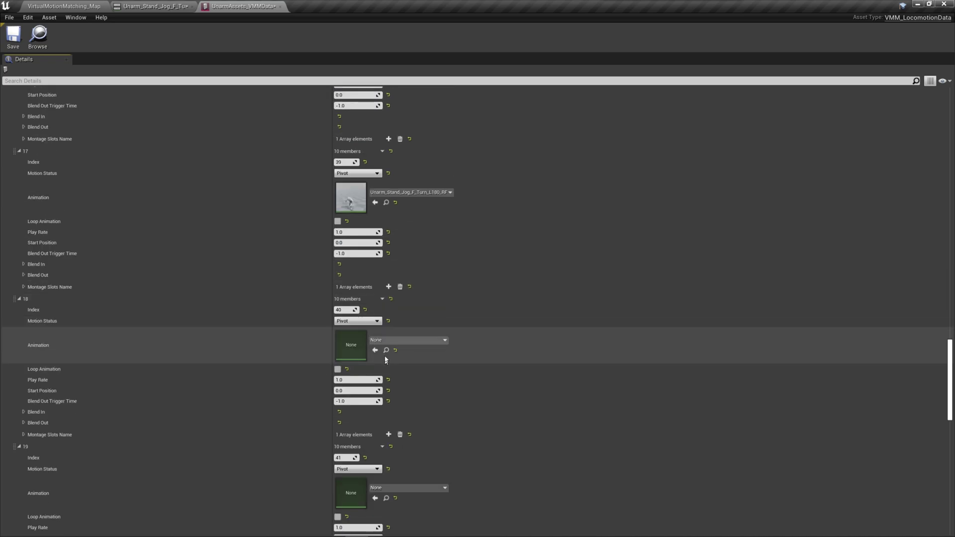
{"action": "left_click", "coordinate": [408, 340]}
{"action": "scroll", "coordinate": [447, 279], "scroll_direction": "down", "scroll_amount": 2}
{"action": "left_click", "coordinate": [474, 285]}
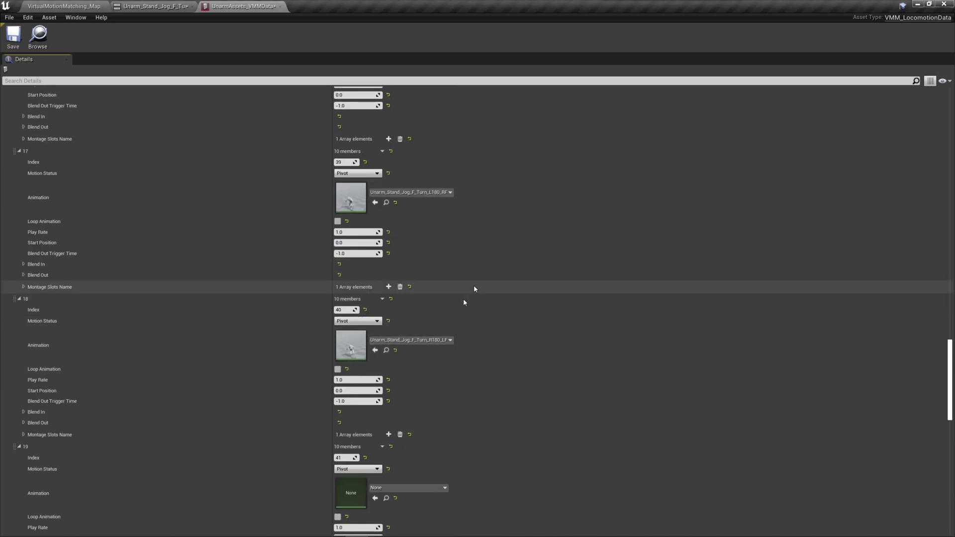
{"action": "scroll", "coordinate": [386, 381], "scroll_direction": "down", "scroll_amount": 2}
{"action": "left_click", "coordinate": [407, 368]}
{"action": "scroll", "coordinate": [497, 288], "scroll_direction": "down", "scroll_amount": 1}
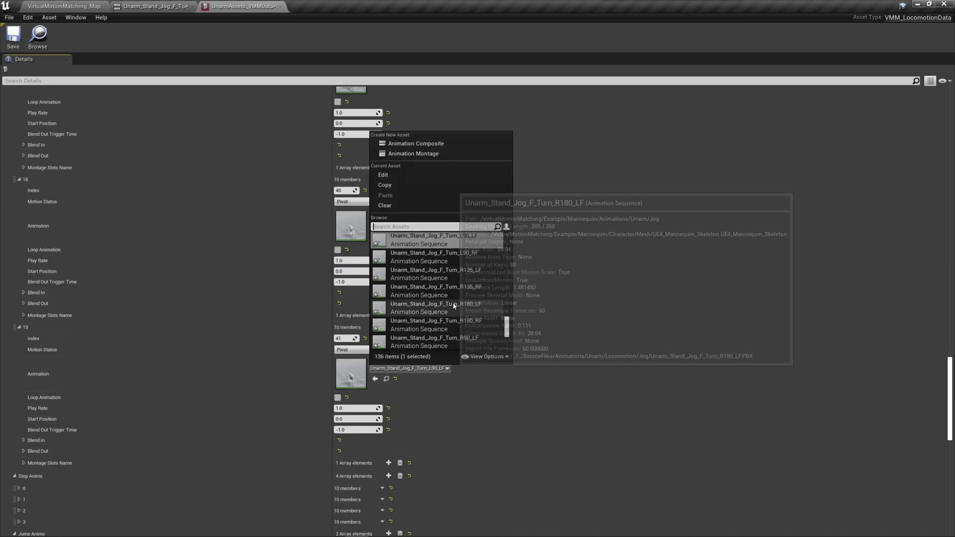
{"action": "left_click", "coordinate": [482, 324]}
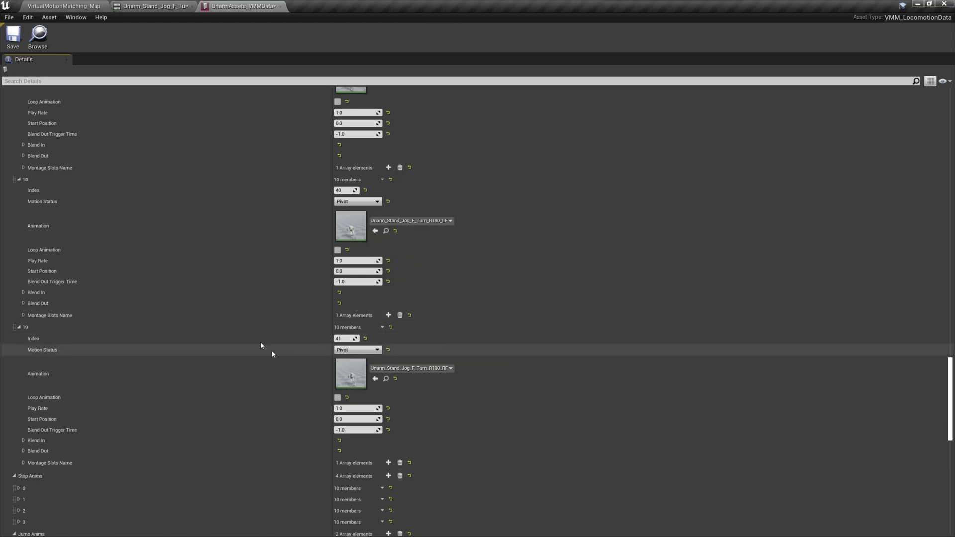
{"action": "scroll", "coordinate": [489, 405], "scroll_direction": "up", "scroll_amount": 4}
{"action": "scroll", "coordinate": [477, 398], "scroll_direction": "up", "scroll_amount": 6}
{"action": "scroll", "coordinate": [498, 386], "scroll_direction": "up", "scroll_amount": 6}
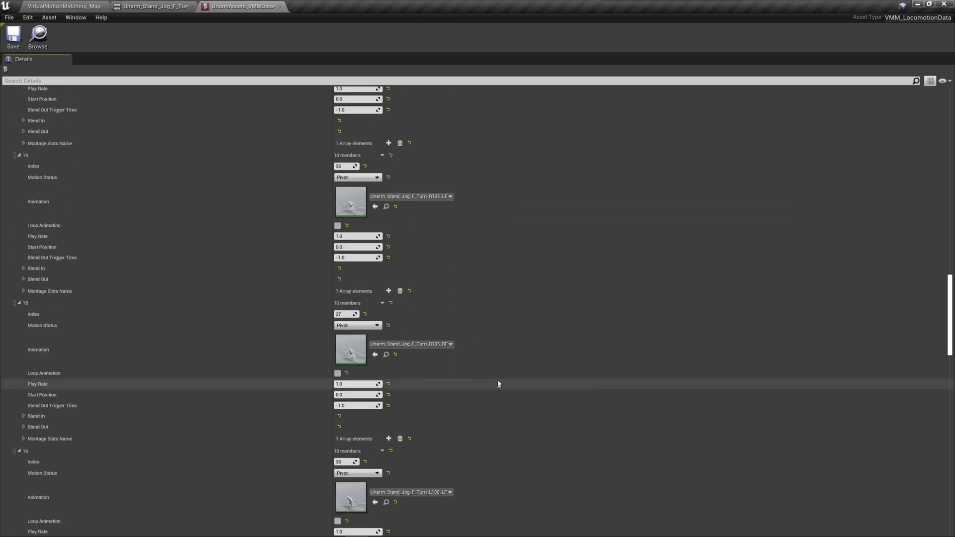
{"action": "scroll", "coordinate": [490, 378], "scroll_direction": "up", "scroll_amount": 6}
Step: Move away from the VMM_LocomotionData asset to show the test level with the mannequin
{"action": "left_click_drag", "start_coordinate": [947, 282], "coordinate": [215, 188]}
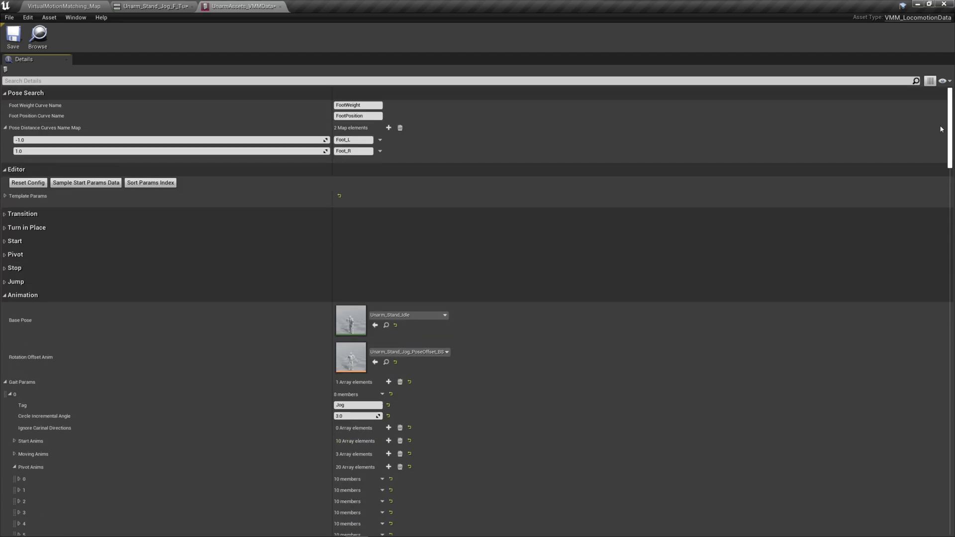
{"action": "scroll", "coordinate": [267, 298], "scroll_direction": "down", "scroll_amount": 3}
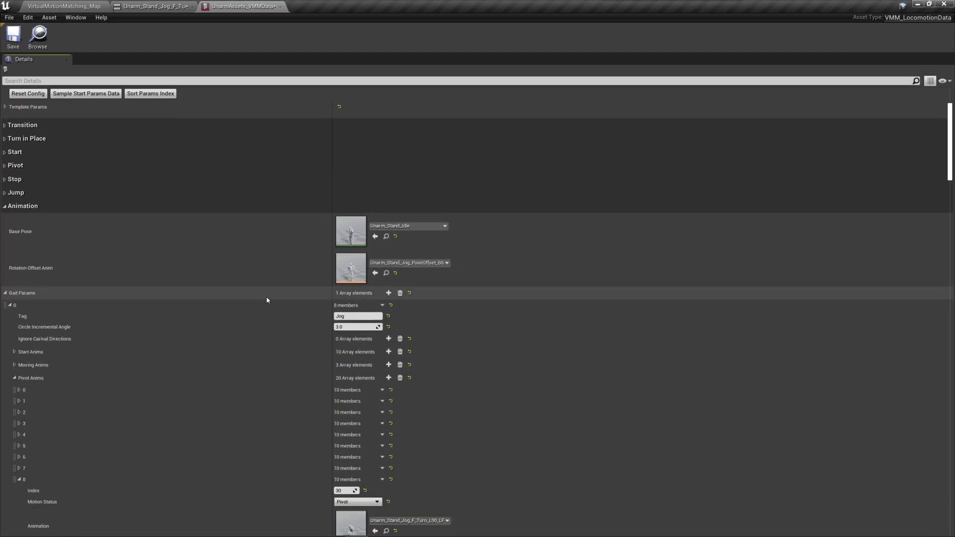